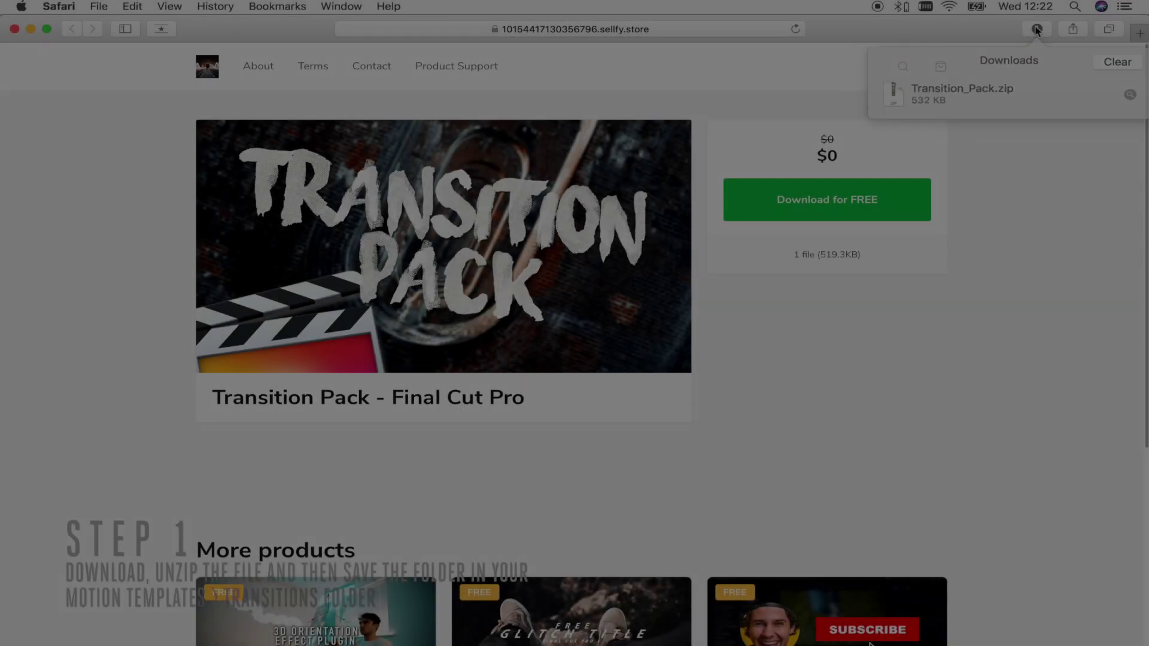
# Reveal the downloaded Transition_Pack.zip in its Downloads folder.
pyautogui.click(1121, 89)
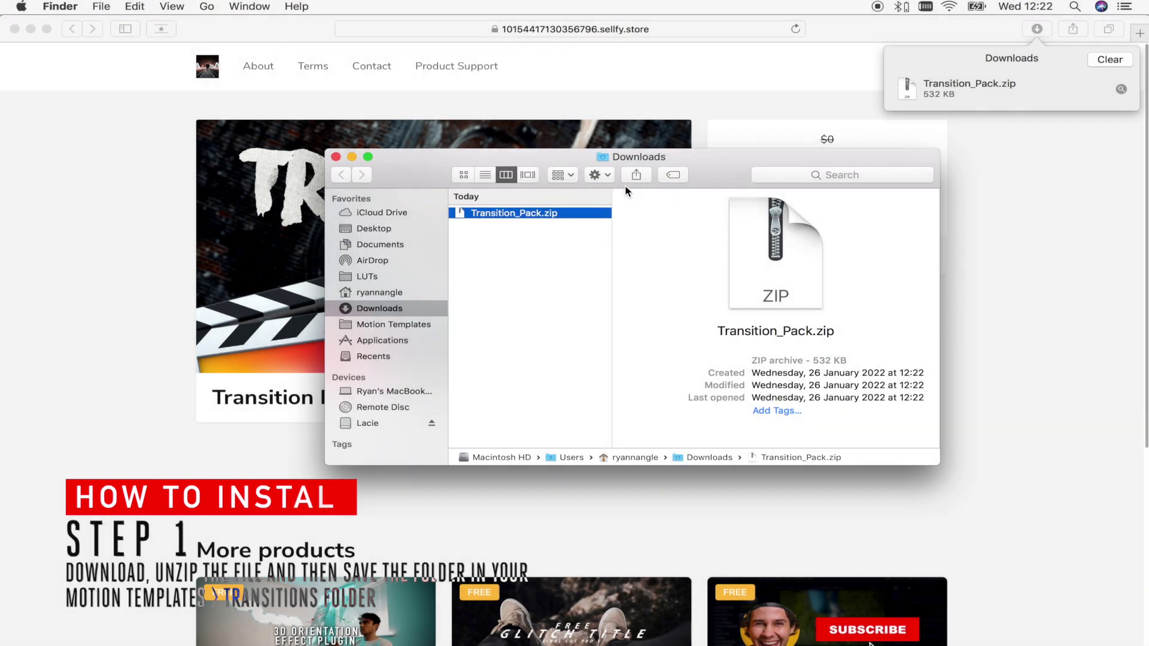
# Unzip Transition_Pack.zip and copy the resulting Transition Pack folder.
pyautogui.doubleClick(523, 215)
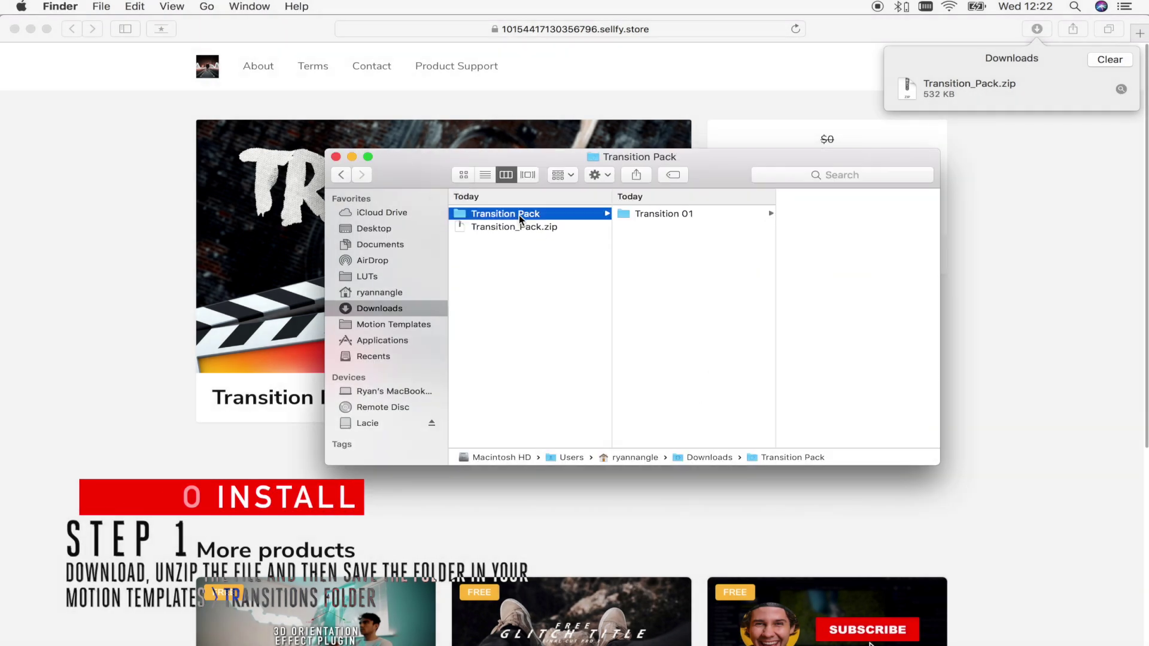
pyautogui.rightClick(520, 215)
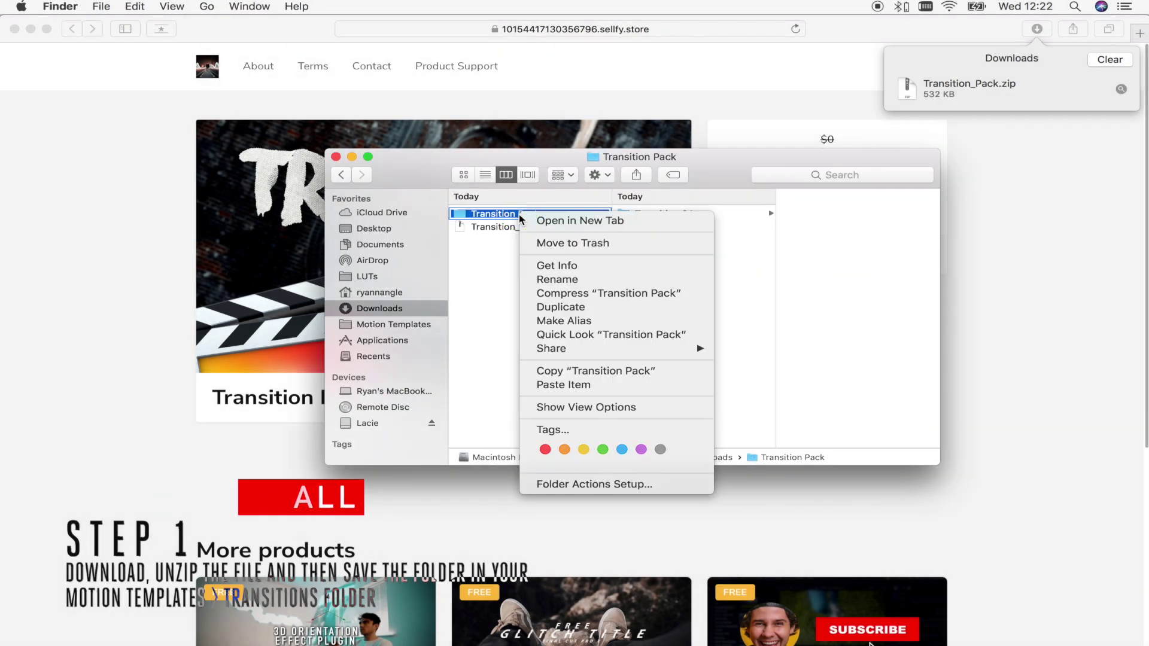
pyautogui.click(565, 371)
# Paste the Transition Pack folder into Home > Movies > Motion Templates > Transitions.
pyautogui.click(207, 7)
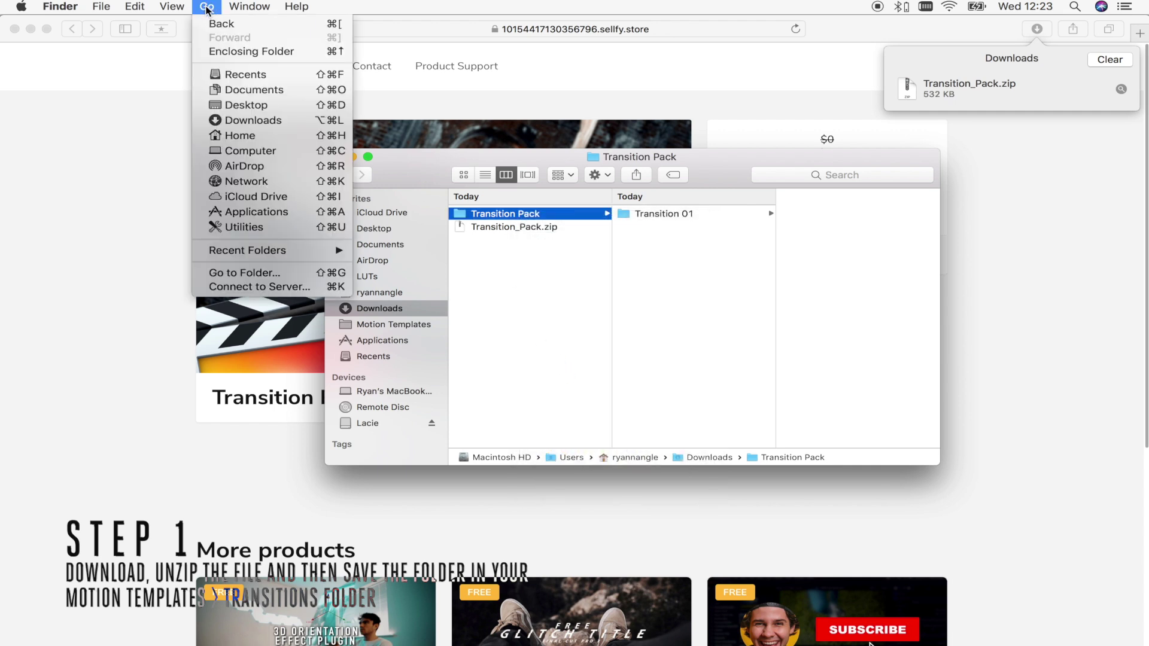
pyautogui.click(267, 128)
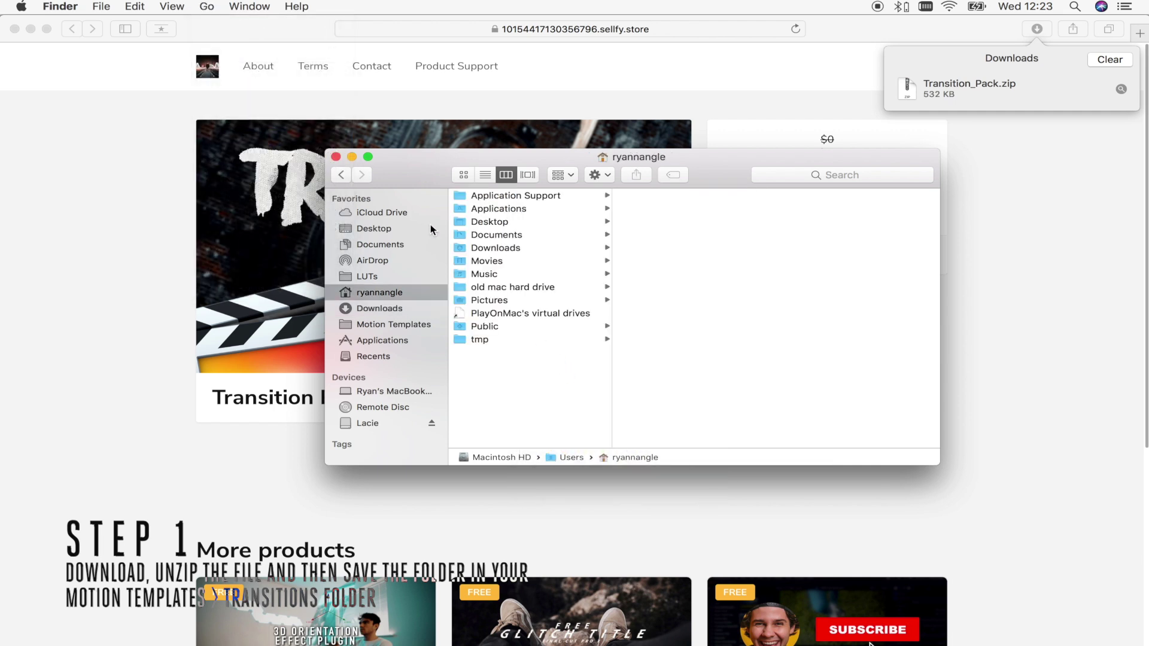
pyautogui.click(515, 262)
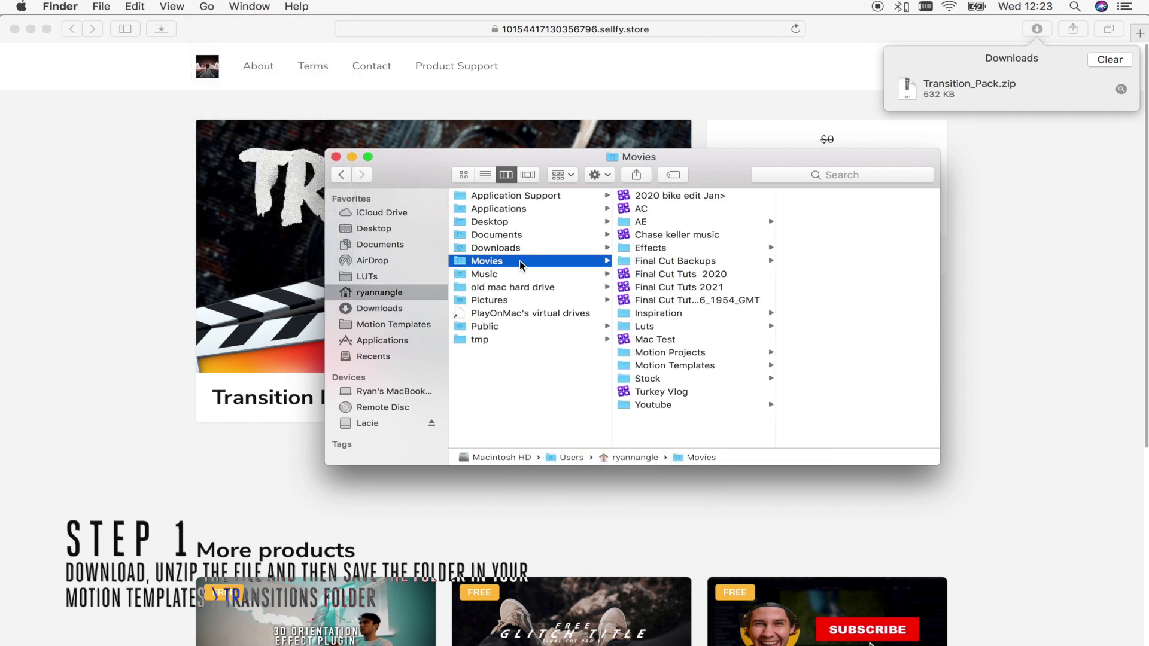
pyautogui.click(688, 367)
pyautogui.click(815, 264)
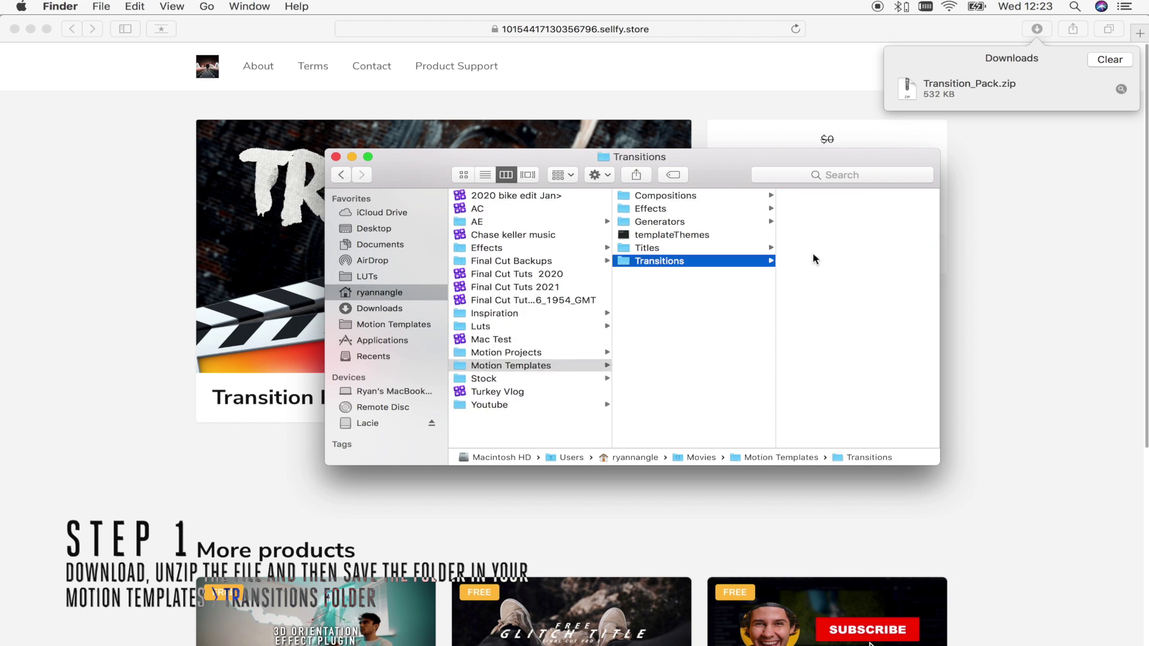
pyautogui.rightClick(818, 223)
pyautogui.click(841, 273)
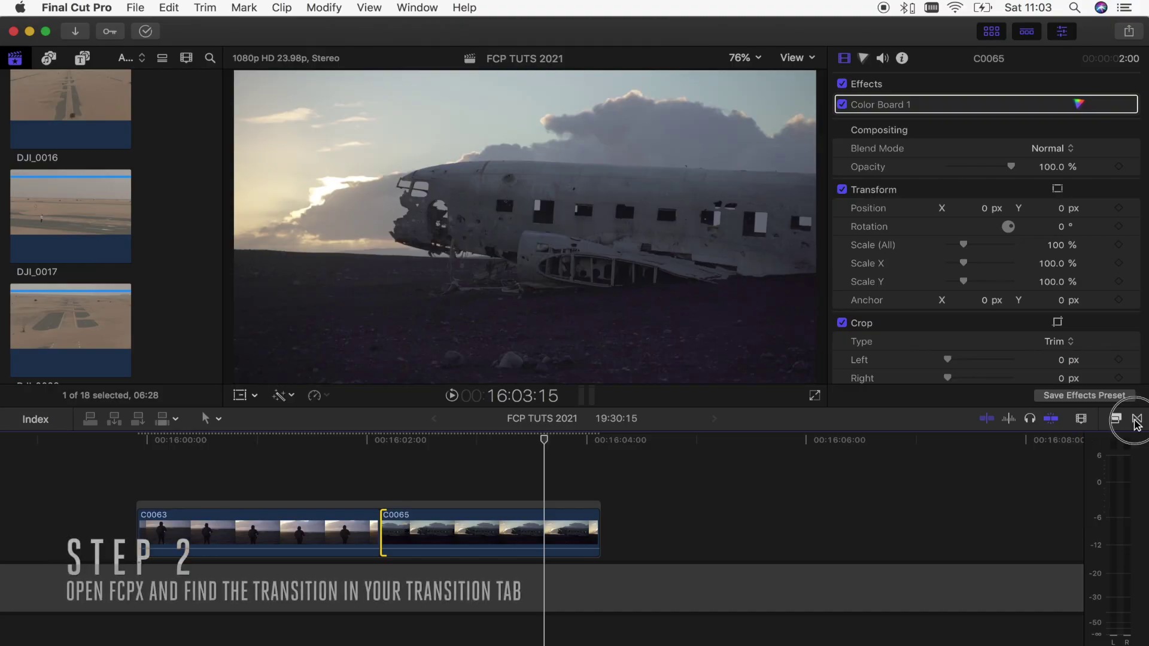
# Drop Skew 19 from RN Skew Transitions onto the C0063/C0065 cut and play it back.
pyautogui.click(1137, 420)
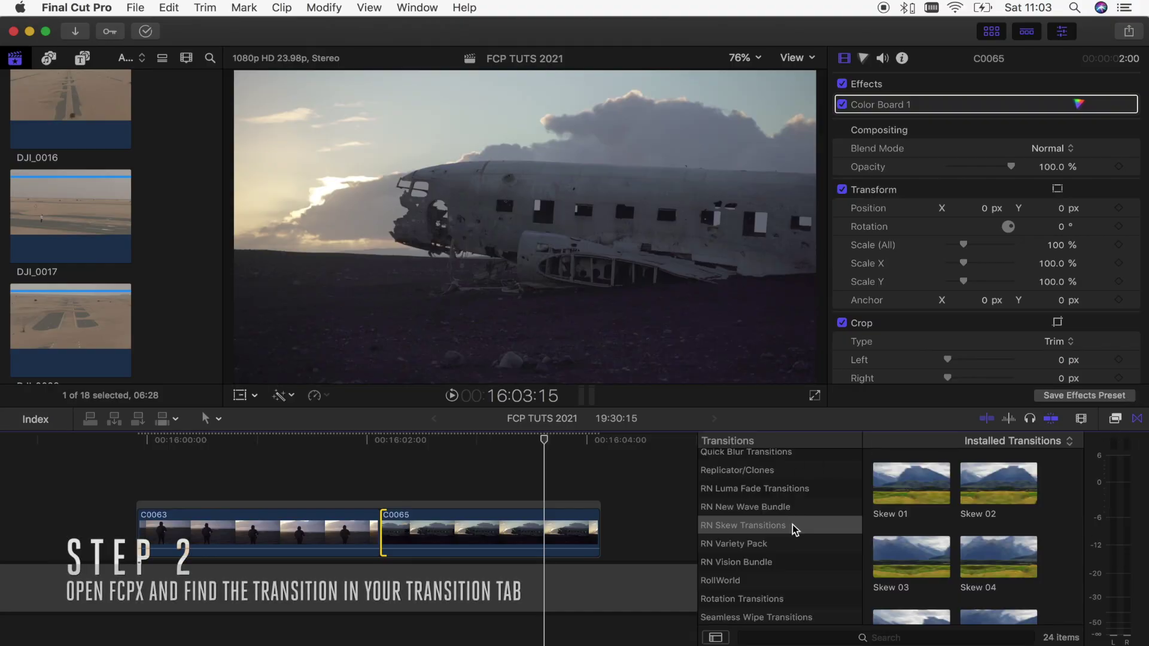
pyautogui.click(794, 526)
pyautogui.scroll(-10, 955, 526)
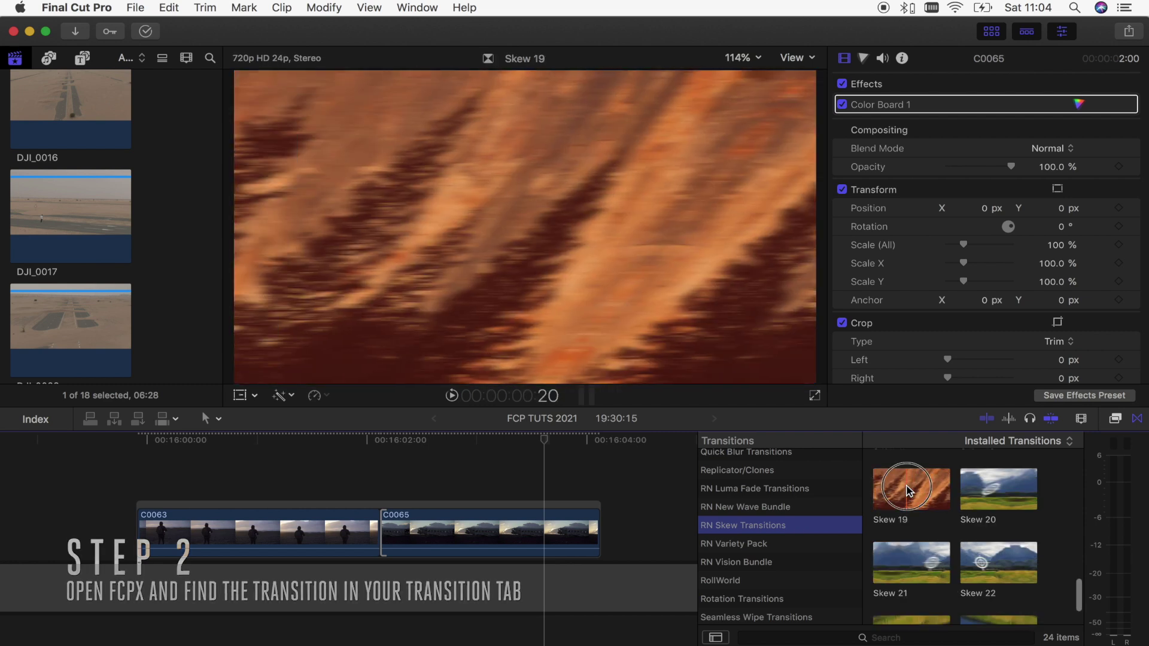
pyautogui.moveTo(911, 488); pyautogui.dragTo(384, 537)
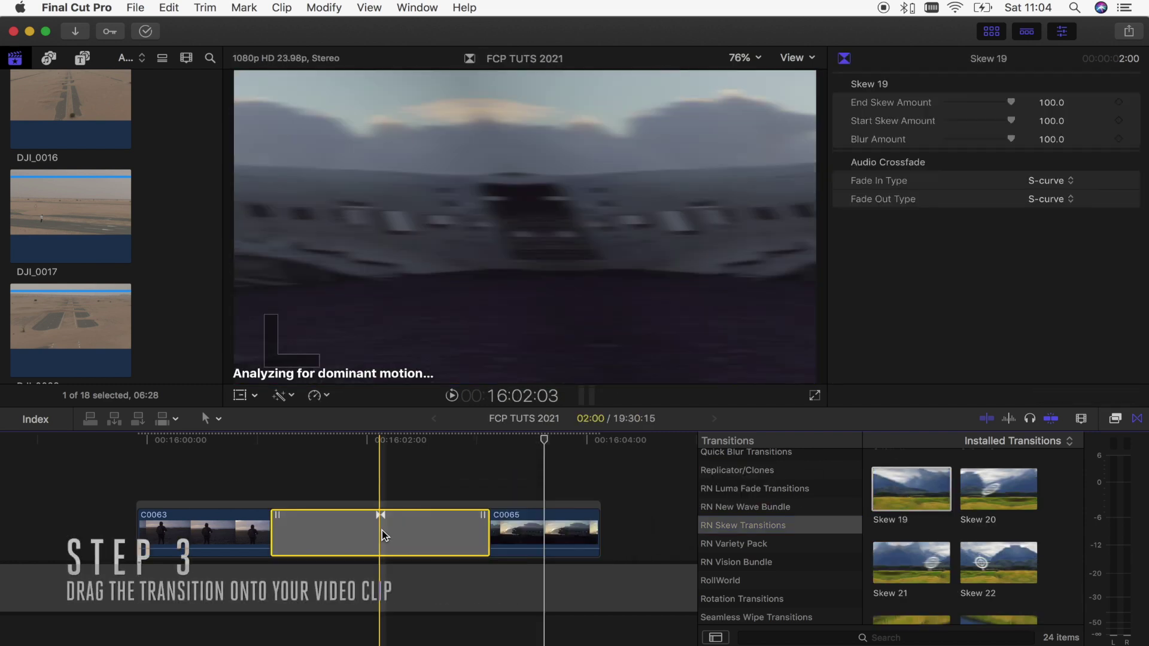
pyautogui.press('space')
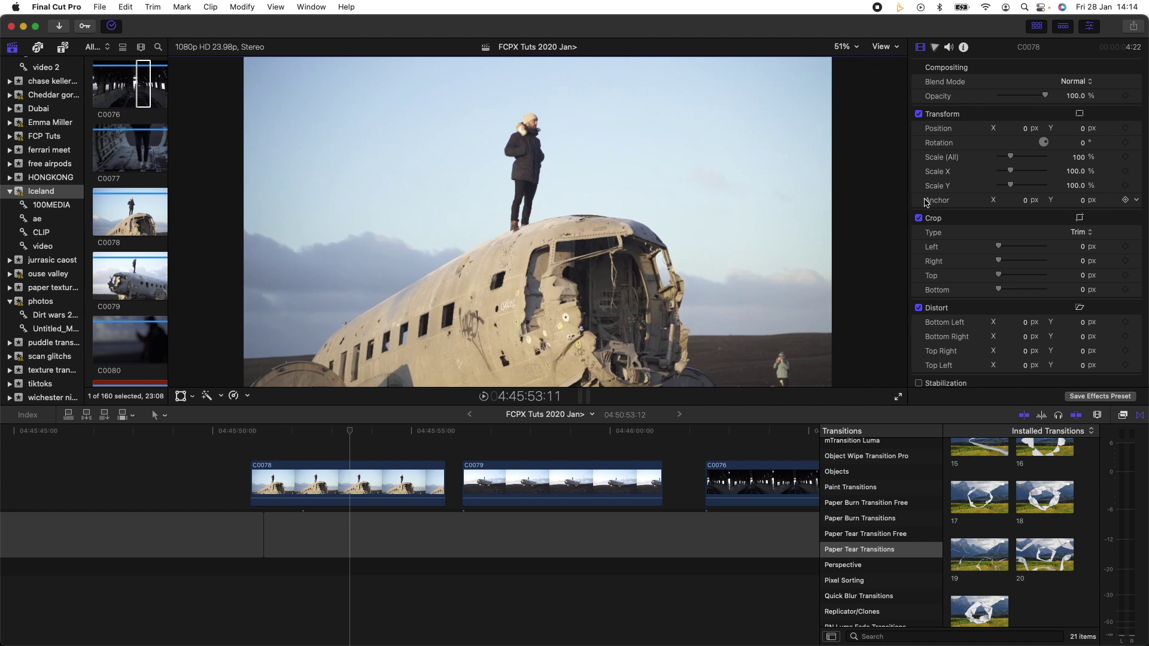
pyautogui.click(78, 8)
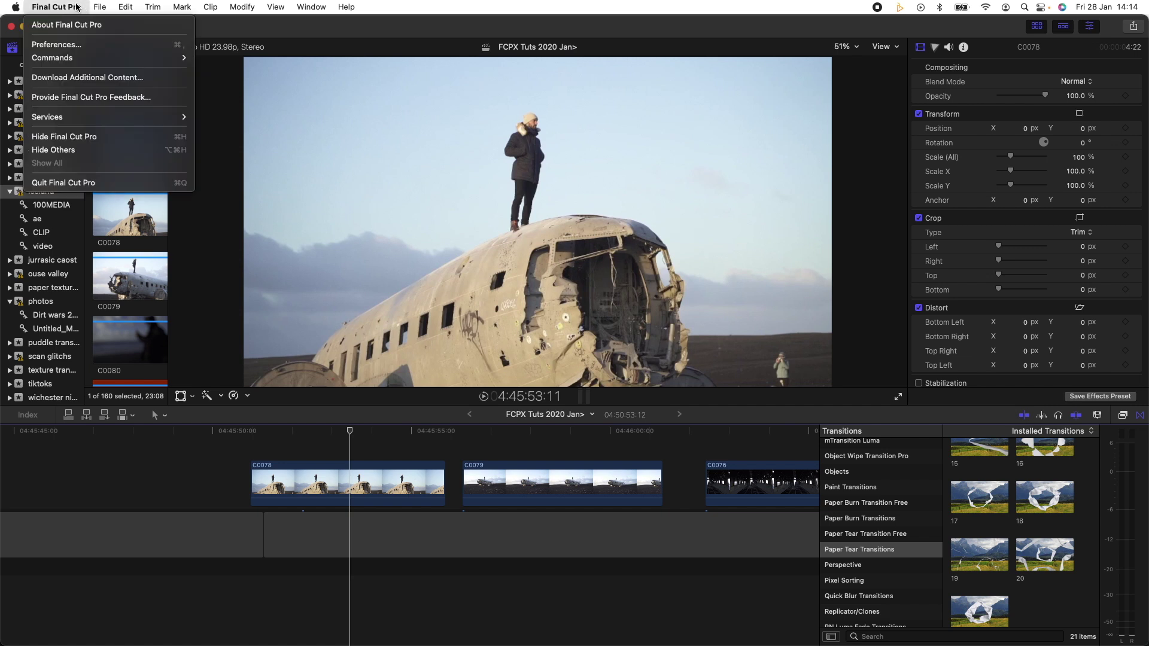
pyautogui.click(57, 44)
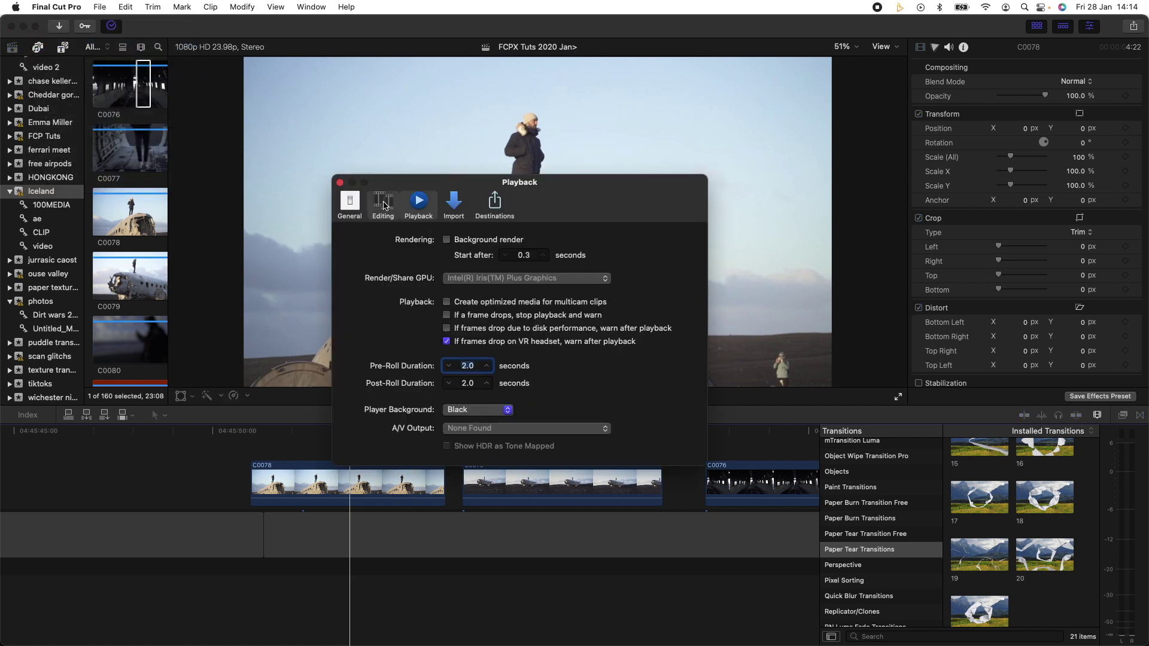
pyautogui.click(384, 203)
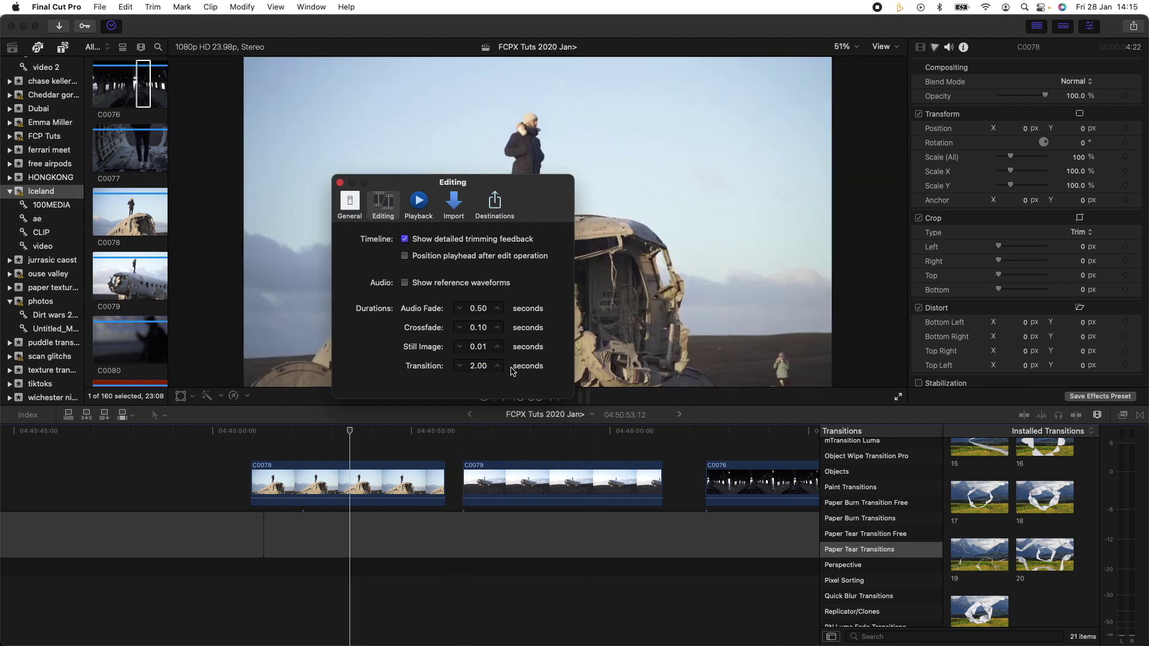
pyautogui.press('super+w')
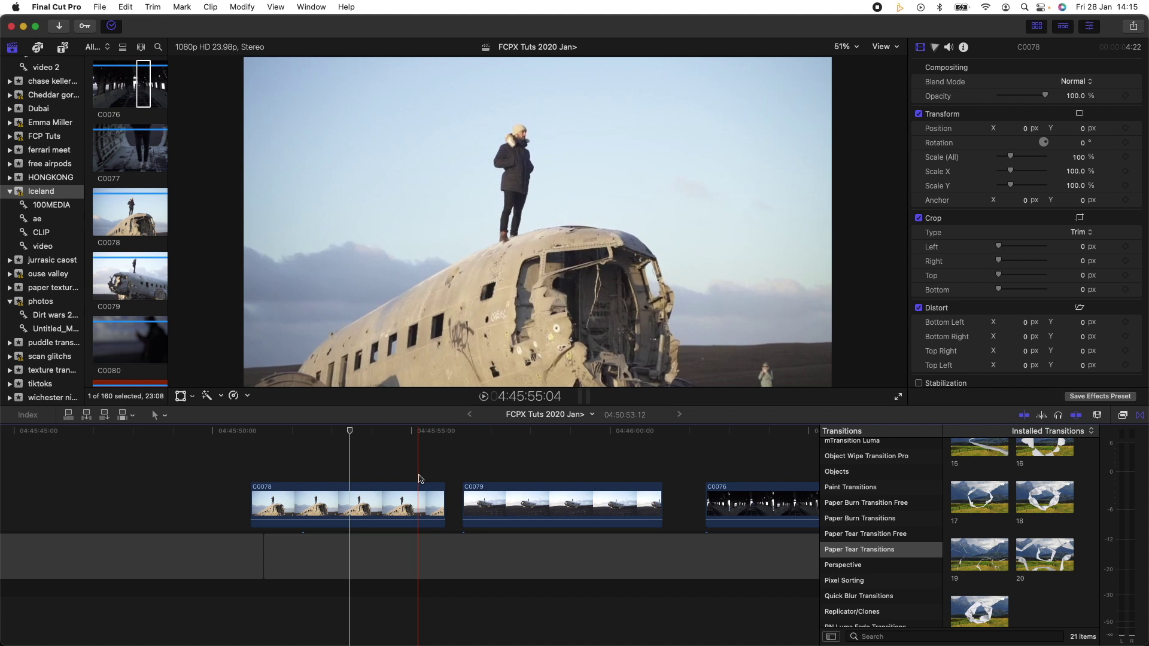
# Reopen the transitions browser on the Smooth Transitions category and select clip C0079.
pyautogui.click(1141, 416)
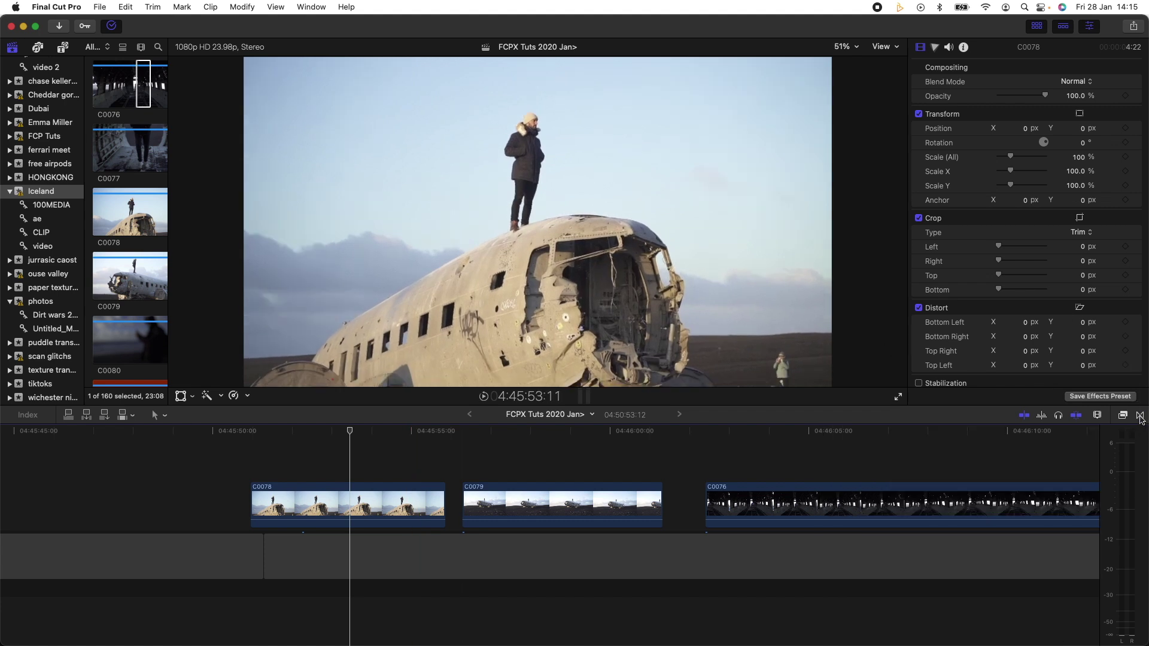
pyautogui.click(1141, 416)
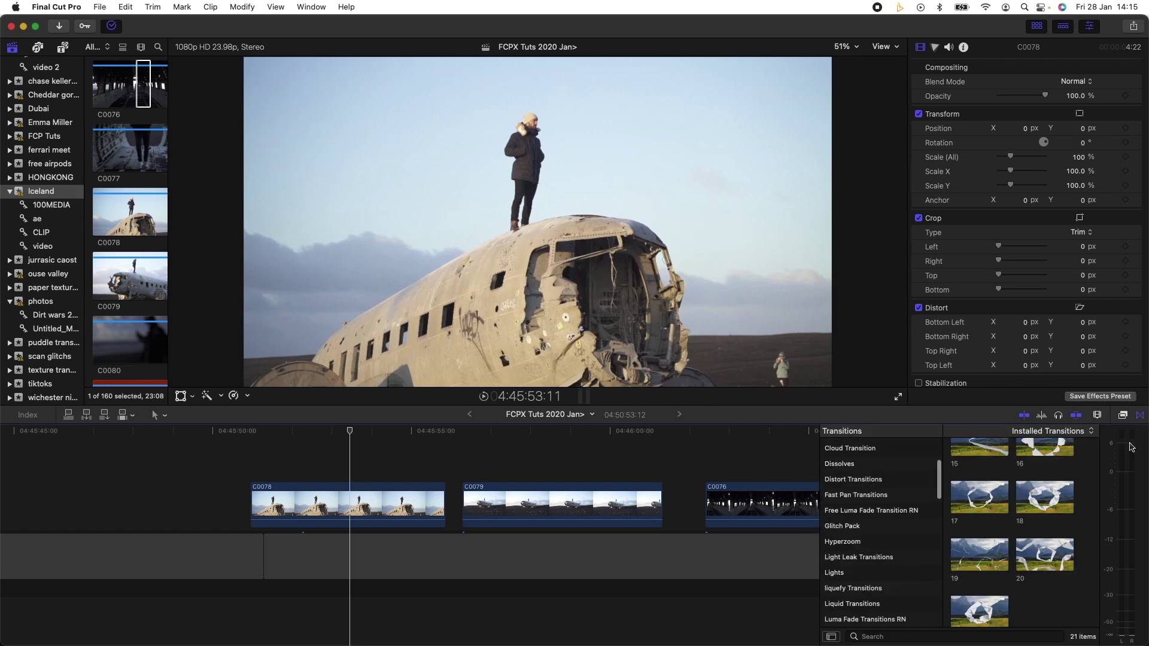
pyautogui.scroll(5, 849, 520)
pyautogui.scroll(5, 850, 521)
pyautogui.scroll(-5, 856, 518)
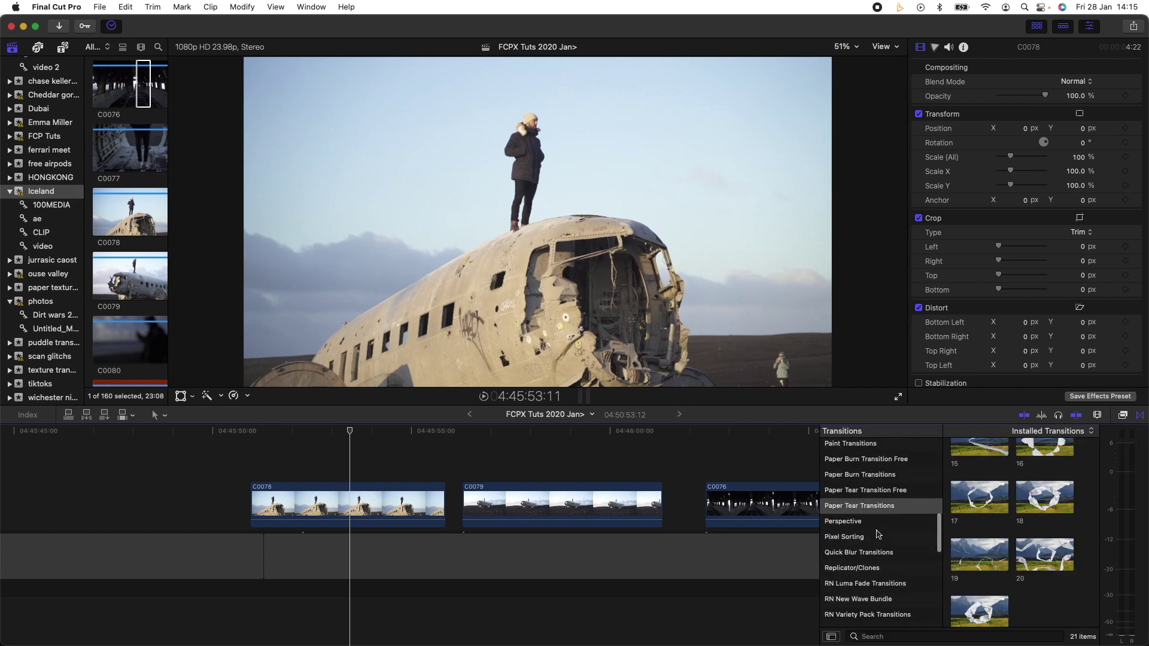
pyautogui.scroll(5, 870, 515)
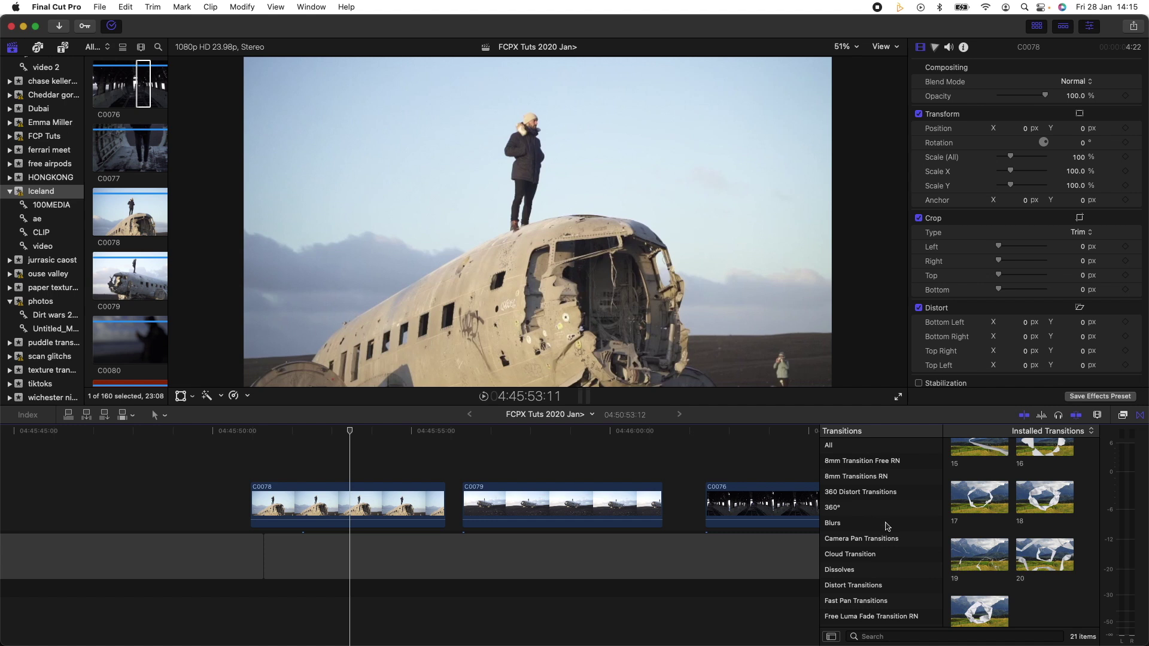
pyautogui.scroll(-4, 888, 527)
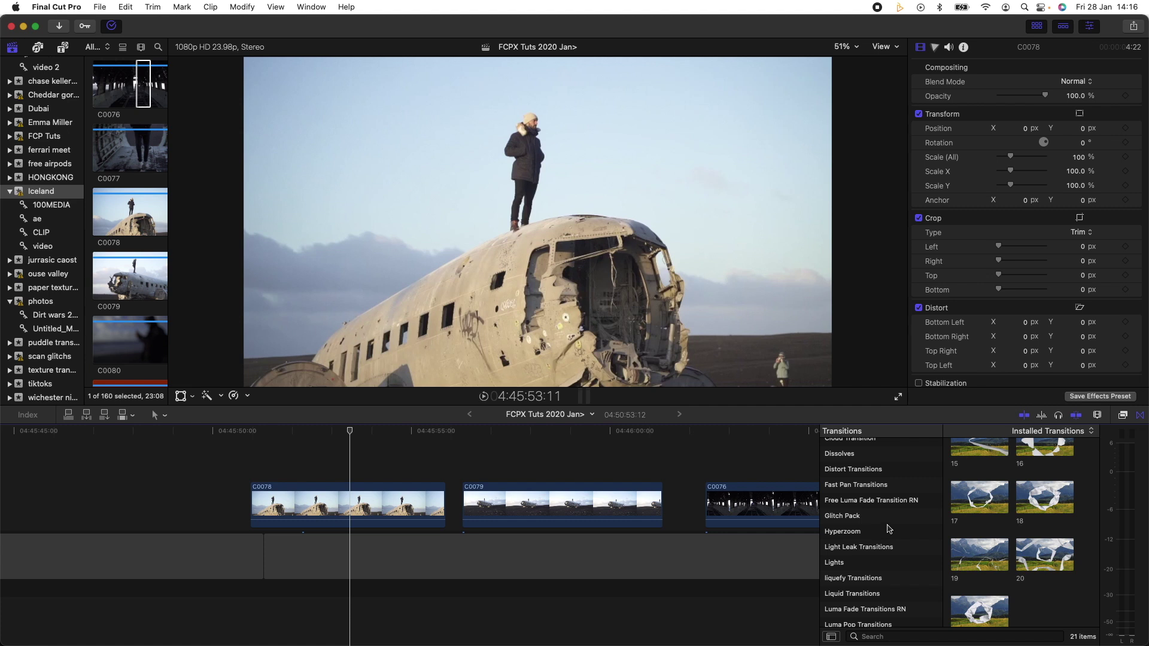
pyautogui.scroll(-5, 889, 529)
pyautogui.click(855, 502)
pyautogui.click(502, 541)
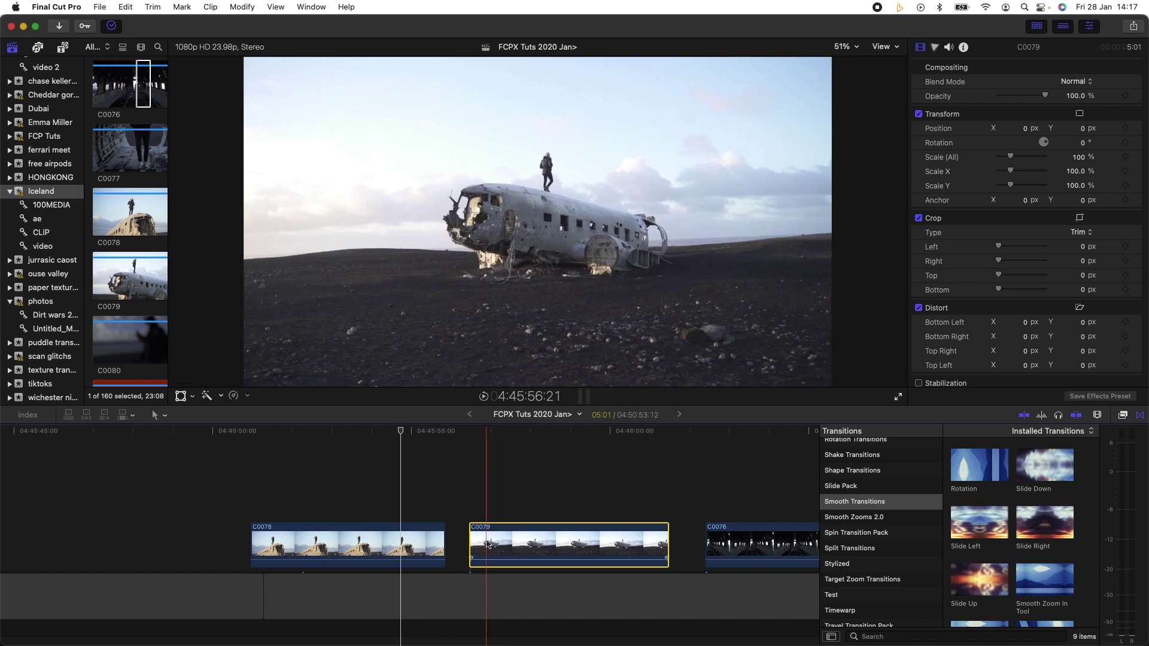
# Butt C0079 against C0078, apply Slide Left at their cut, and preview it.
pyautogui.moveTo(501, 541); pyautogui.dragTo(463, 542)
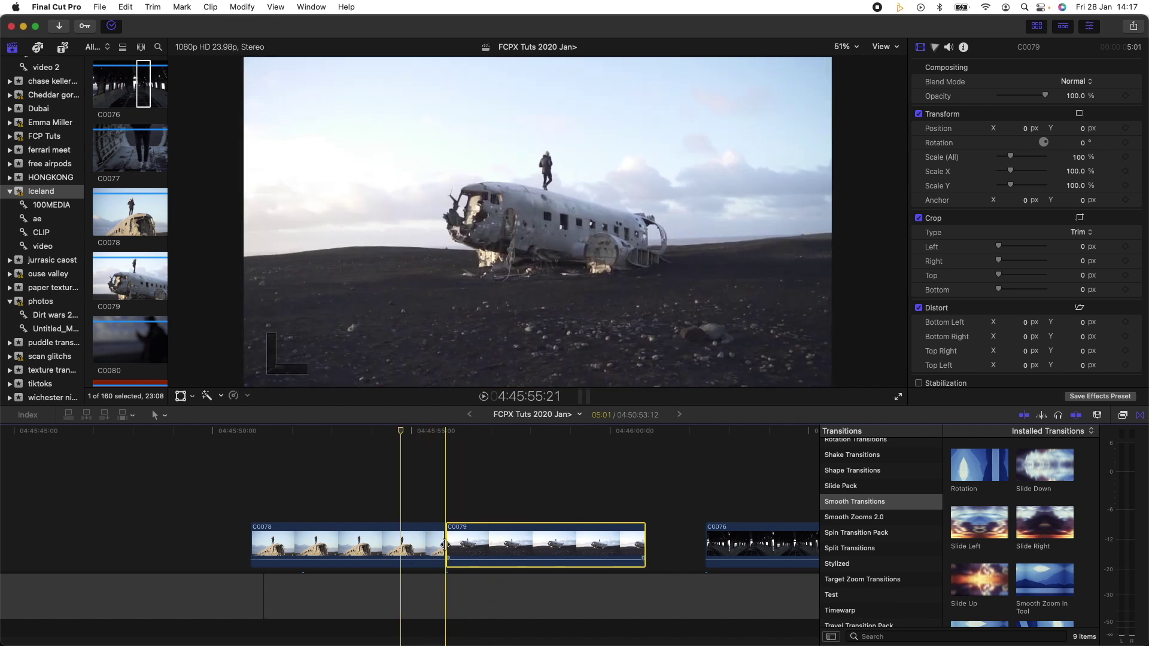
pyautogui.click(443, 533)
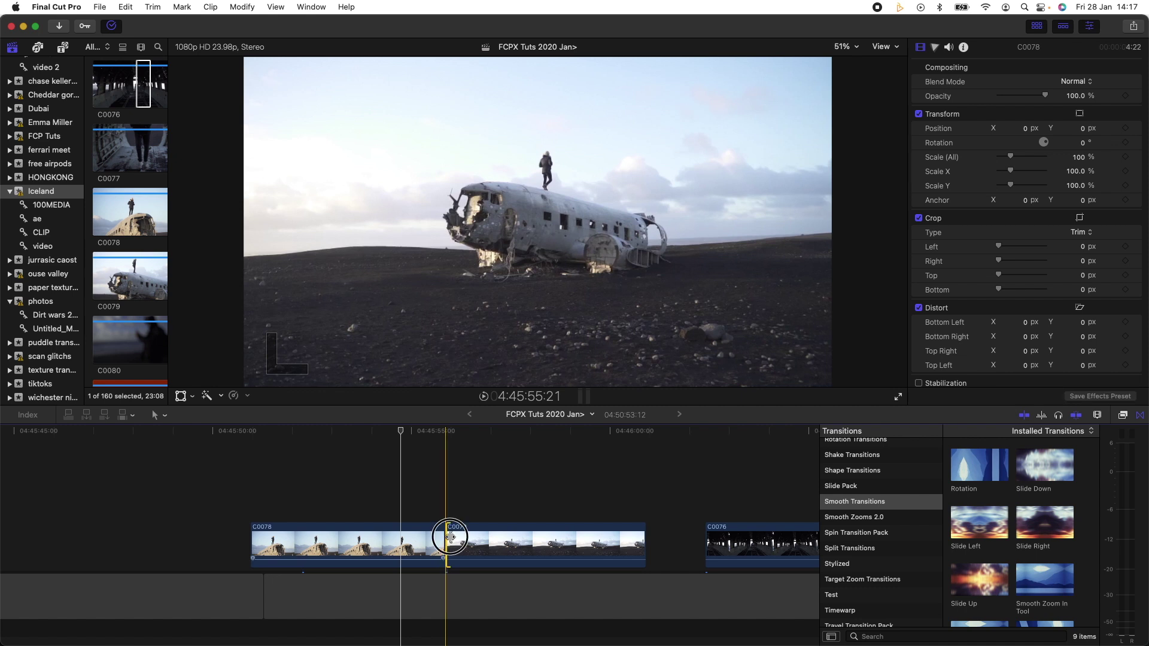
pyautogui.click(448, 538)
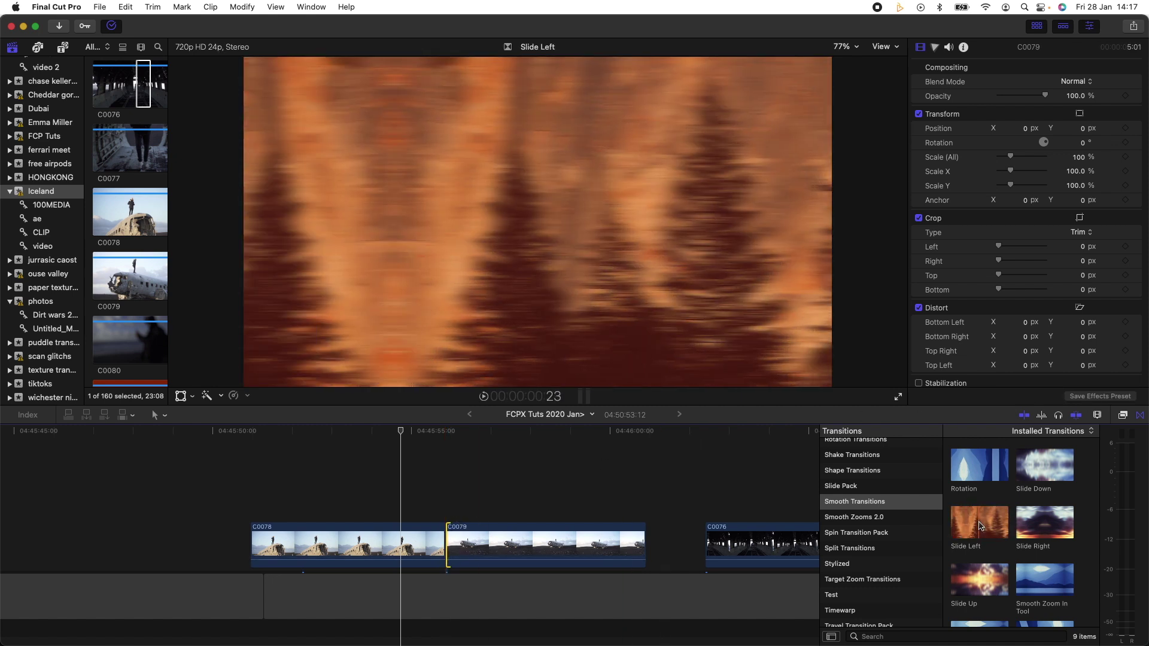
pyautogui.doubleClick(979, 524)
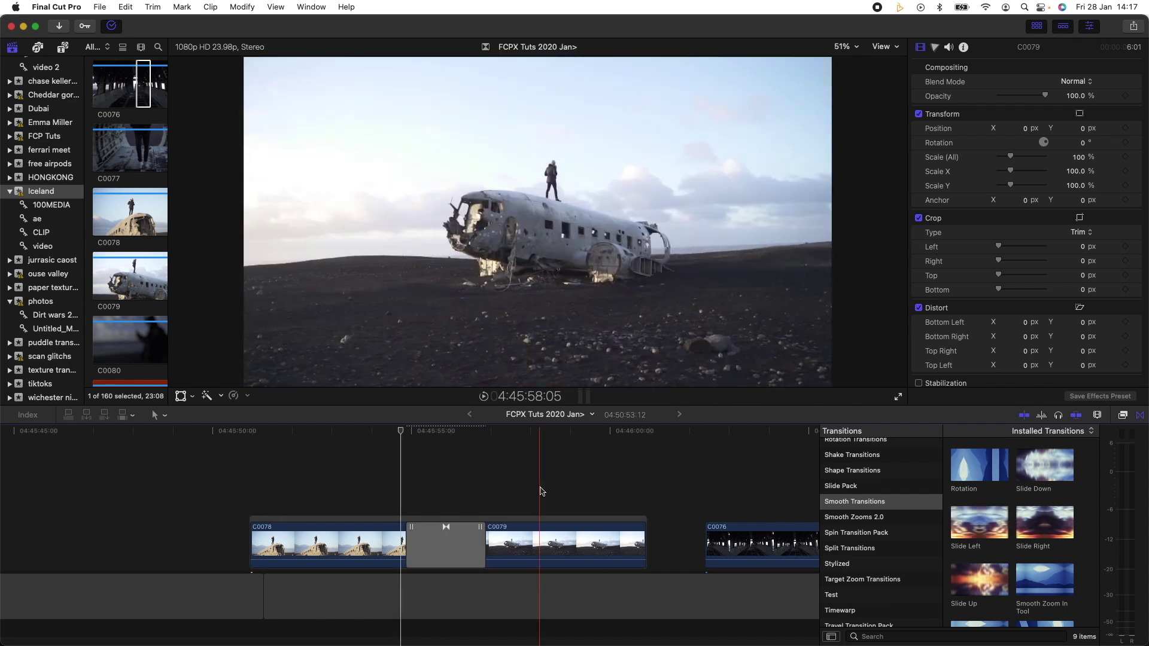
pyautogui.press('space')
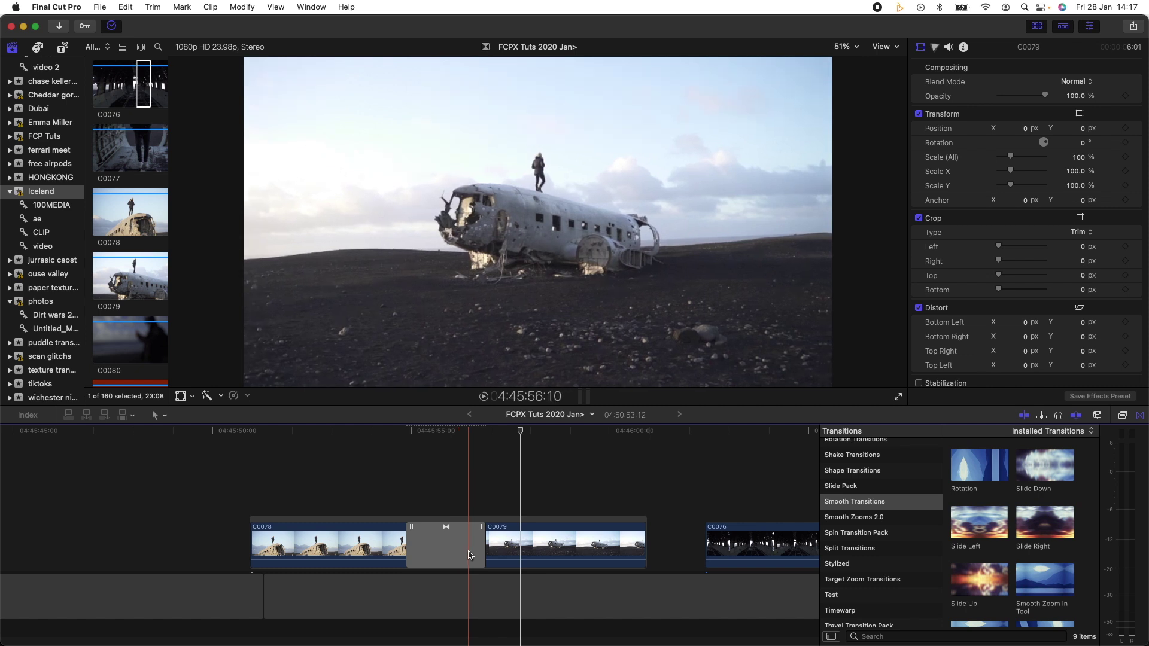
# Delete the C0078/C0079 transition and connect C0079 above C0078.
pyautogui.click(469, 555)
pyautogui.press('Delete')
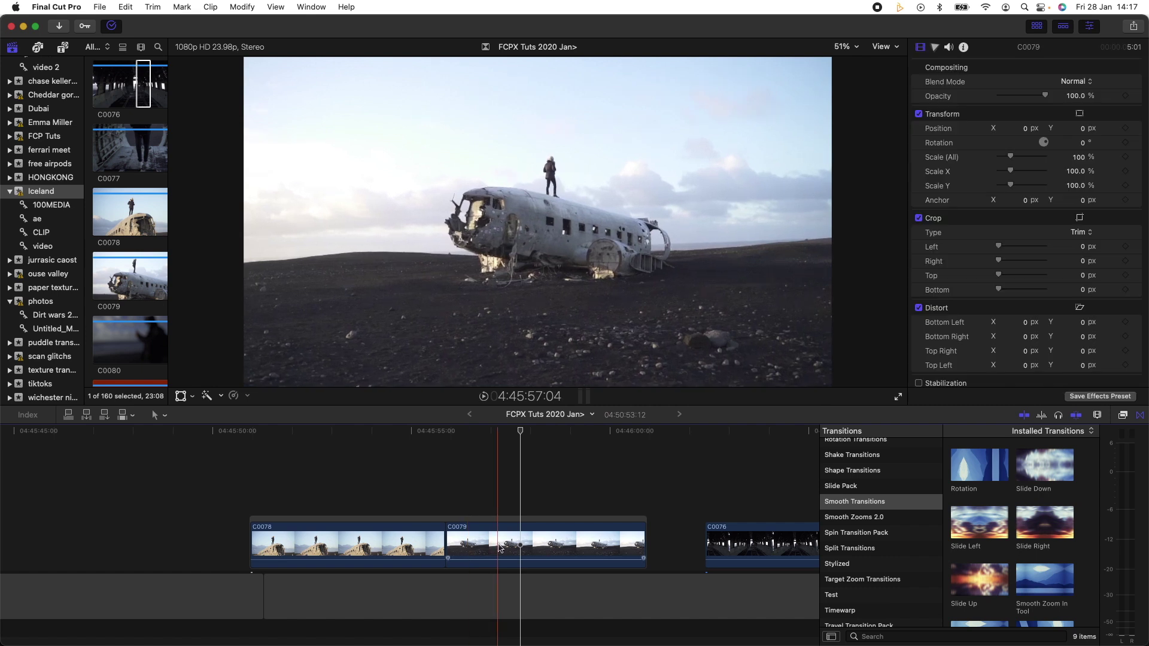
pyautogui.moveTo(499, 548); pyautogui.dragTo(482, 469)
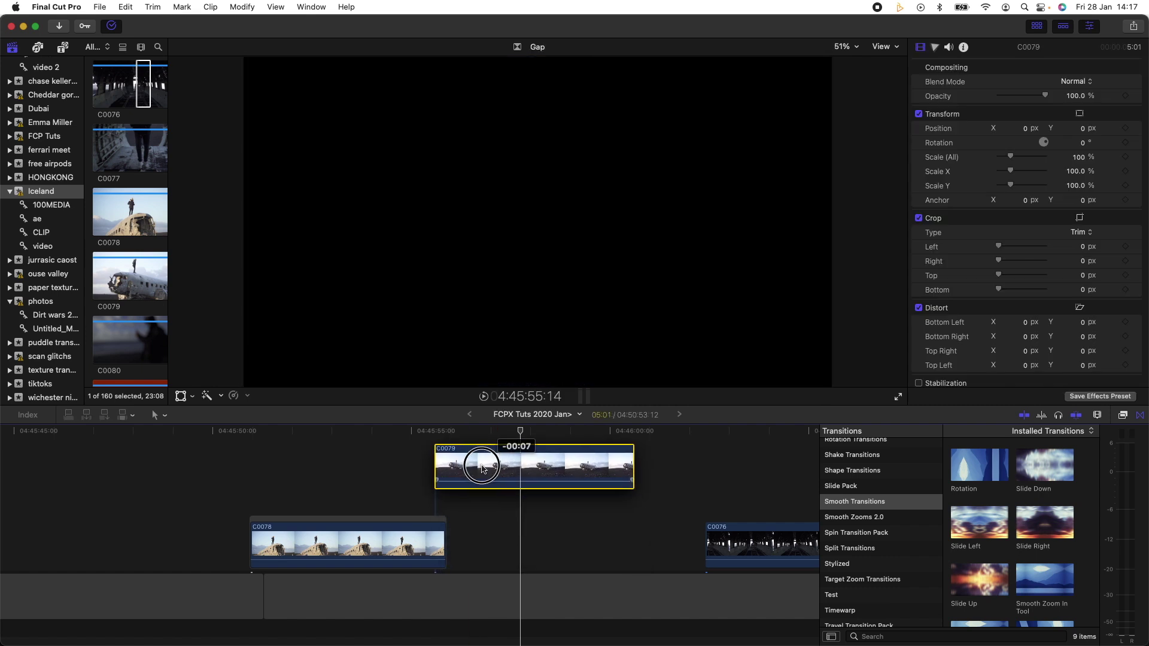
pyautogui.moveTo(482, 468); pyautogui.dragTo(464, 488)
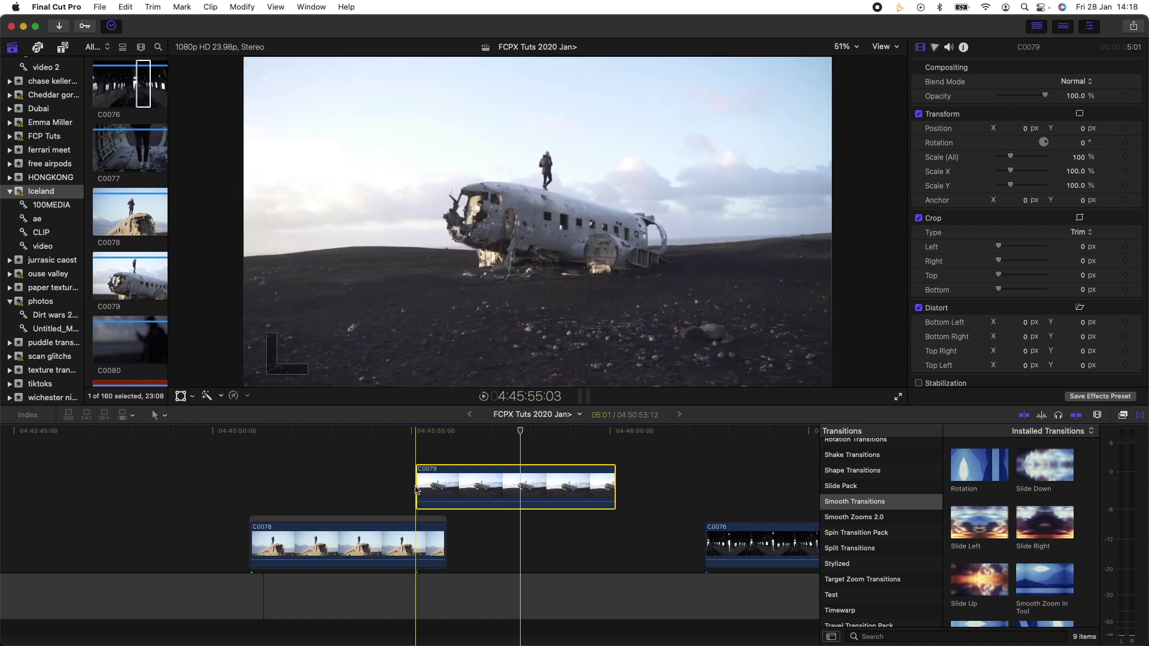
# Add a Slide Left transition to C0079's start edge and preview it.
pyautogui.click(417, 489)
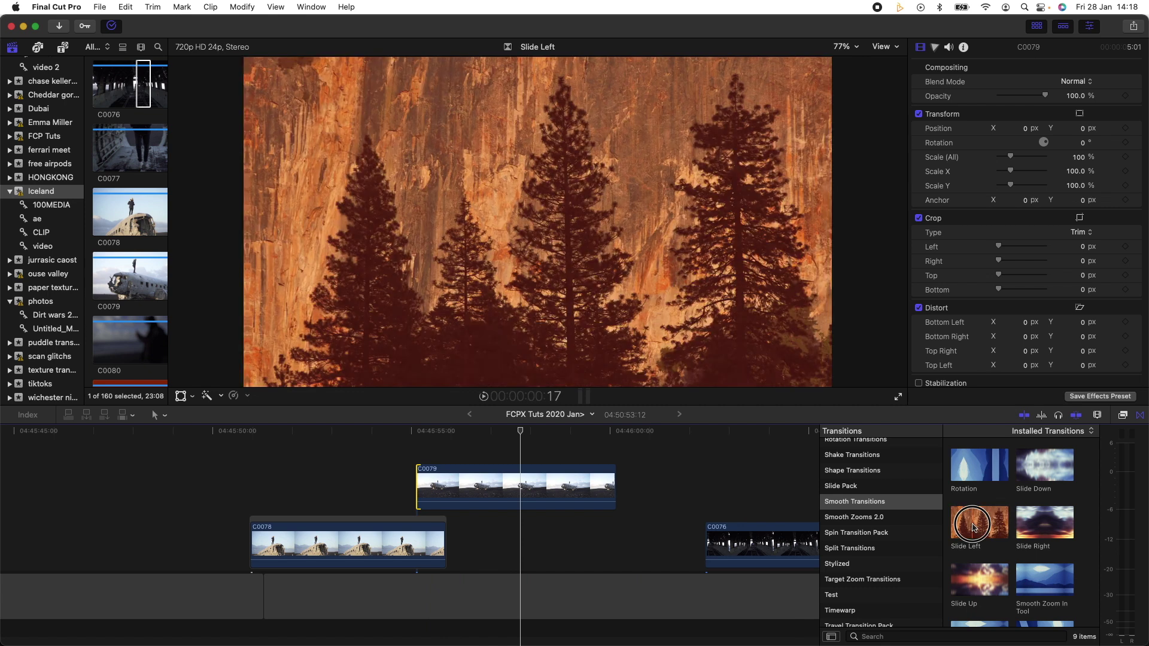
pyautogui.moveTo(972, 527); pyautogui.dragTo(409, 444)
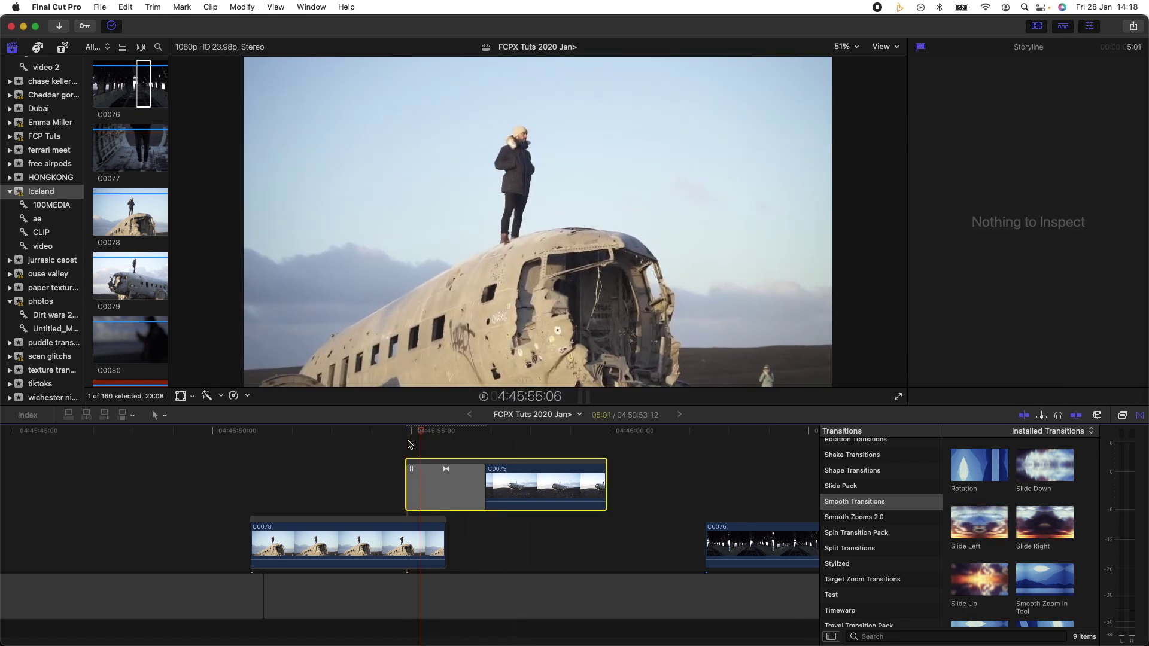
pyautogui.press('space')
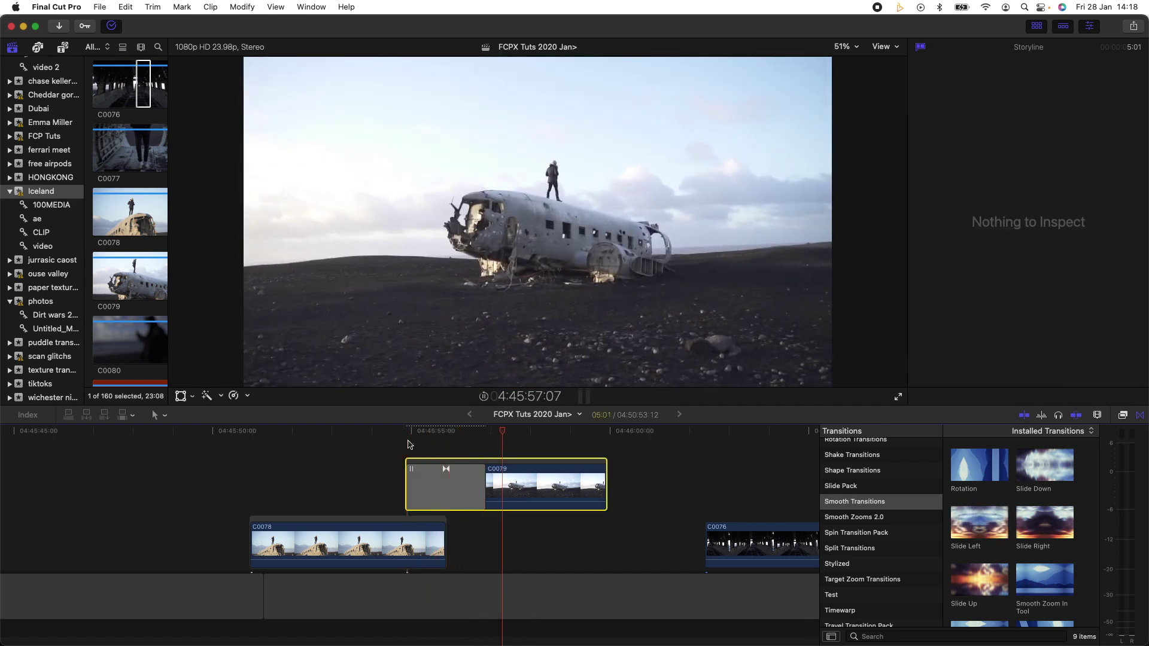
pyautogui.press('space')
# Lift C0076 above the other clips as a connected clip.
pyautogui.scroll(3, 419, 467)
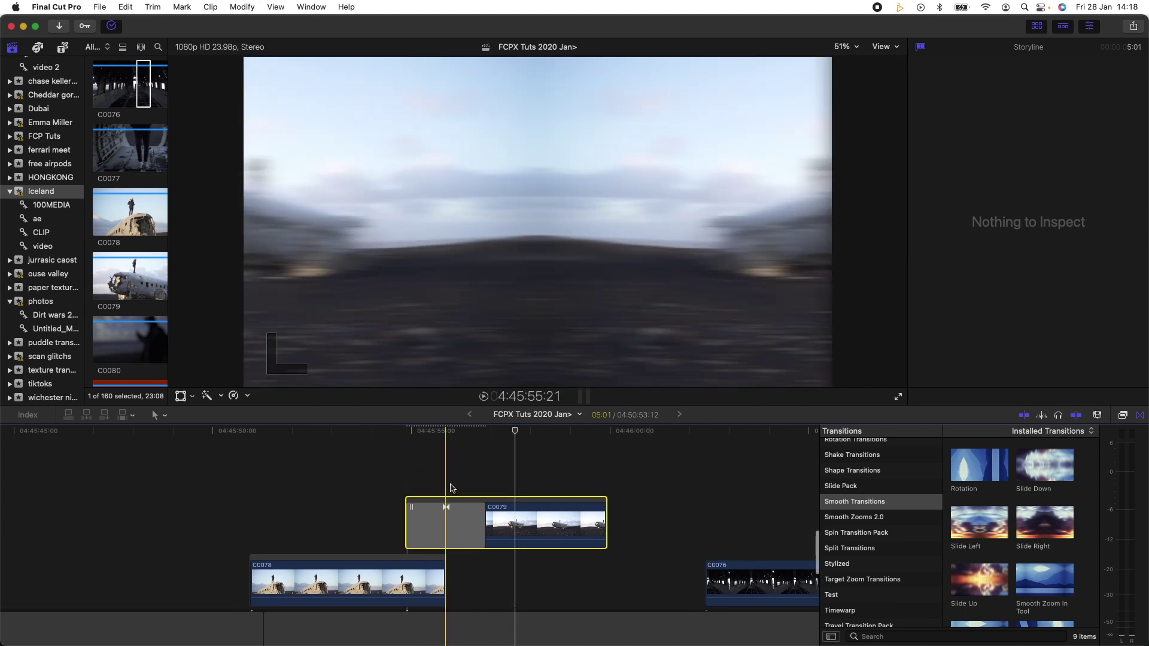
pyautogui.moveTo(693, 595)
pyautogui.mouseDown()
pyautogui.moveTo(510, 469)
pyautogui.moveTo(438, 484)
pyautogui.mouseUp()
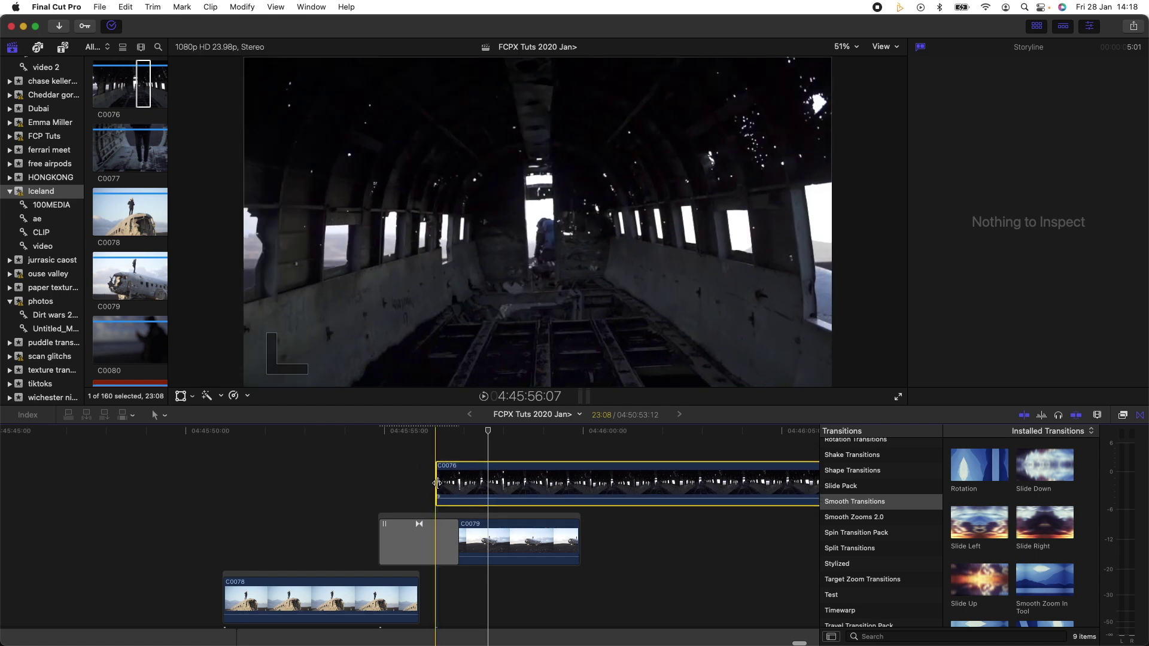
pyautogui.click(438, 483)
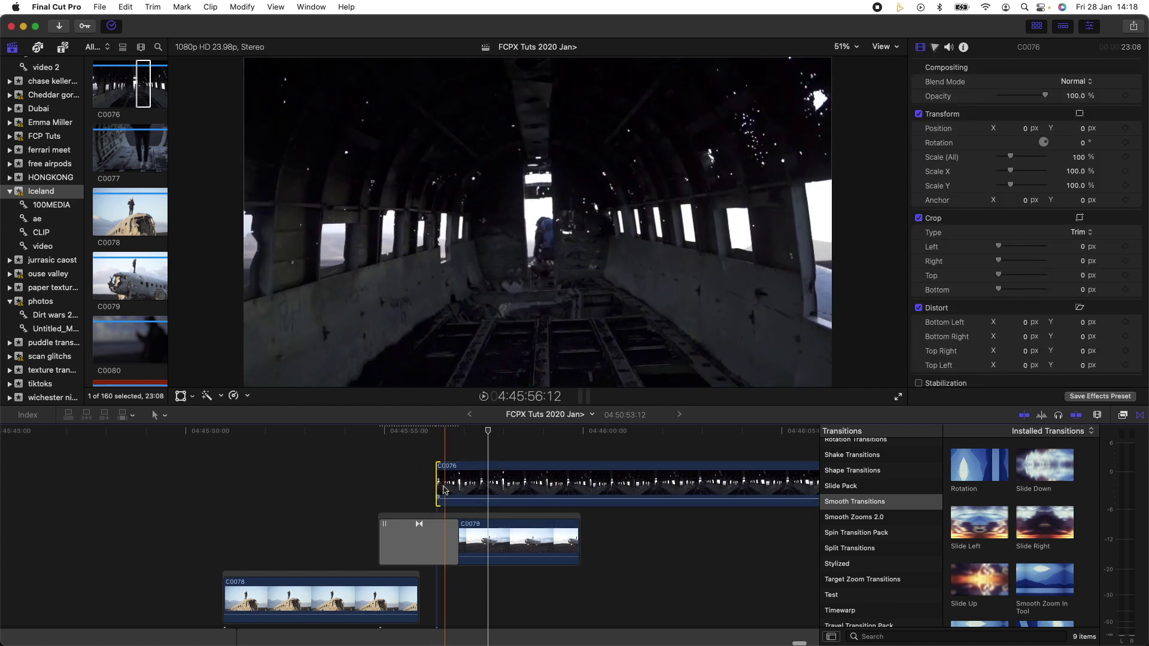
# Add a Slide Down transition at C0076's start and play through the stacked clips.
pyautogui.moveTo(977, 468)
pyautogui.mouseDown()
pyautogui.moveTo(440, 479)
pyautogui.moveTo(431, 512)
pyautogui.mouseUp()
pyautogui.click(461, 461)
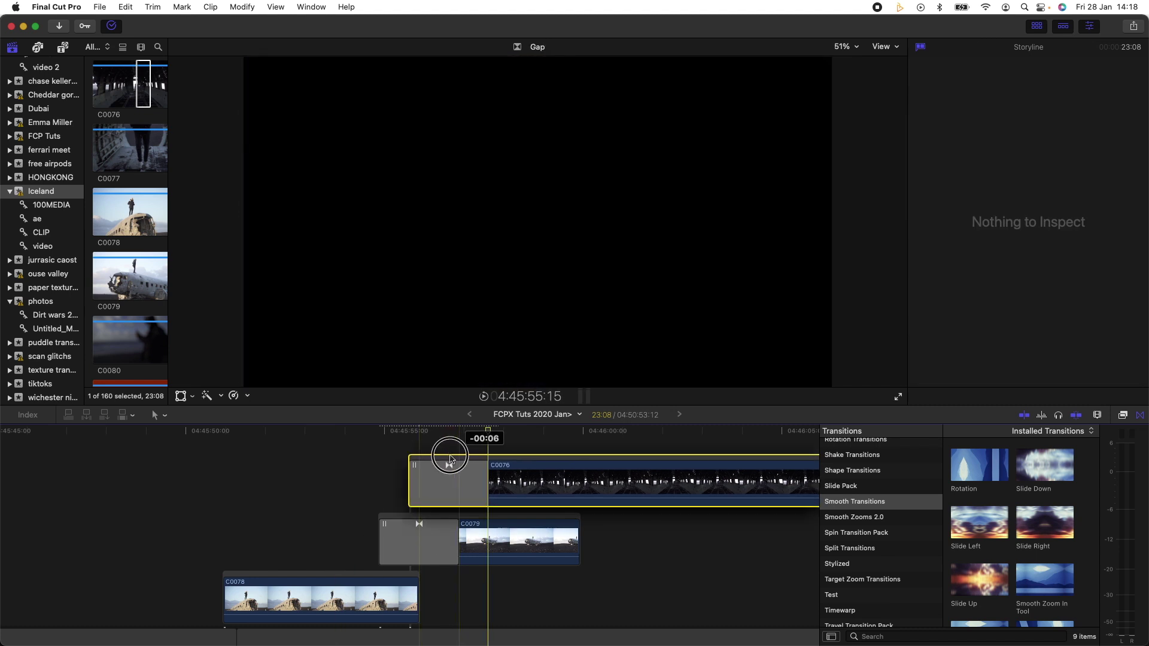
pyautogui.press('j')
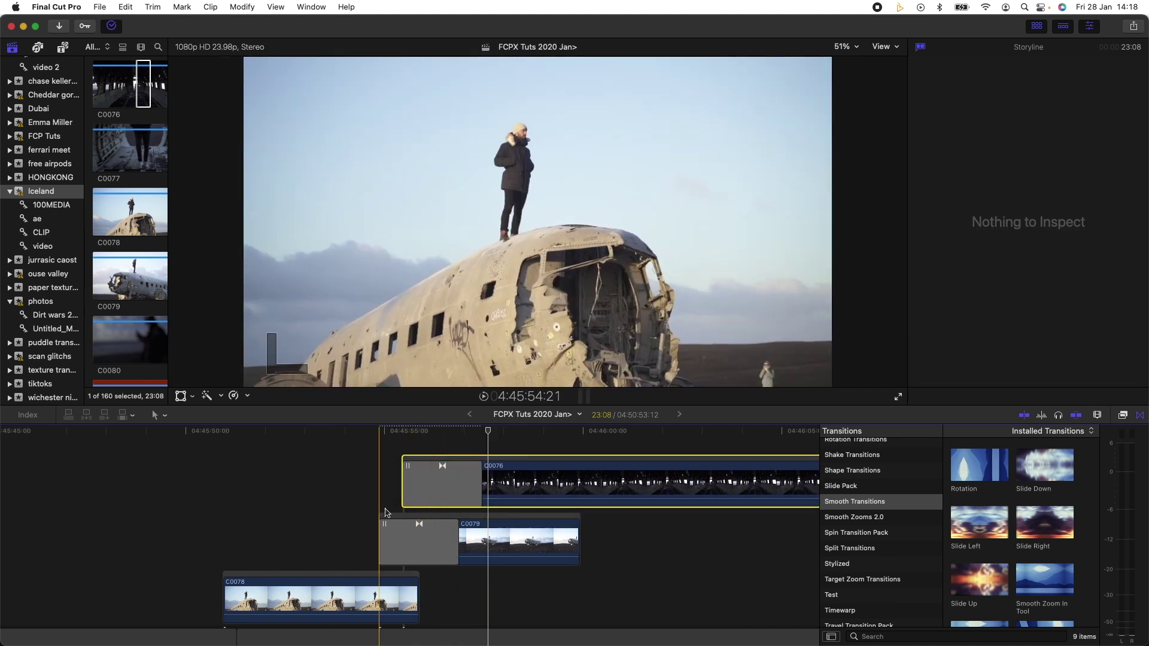
pyautogui.press('space')
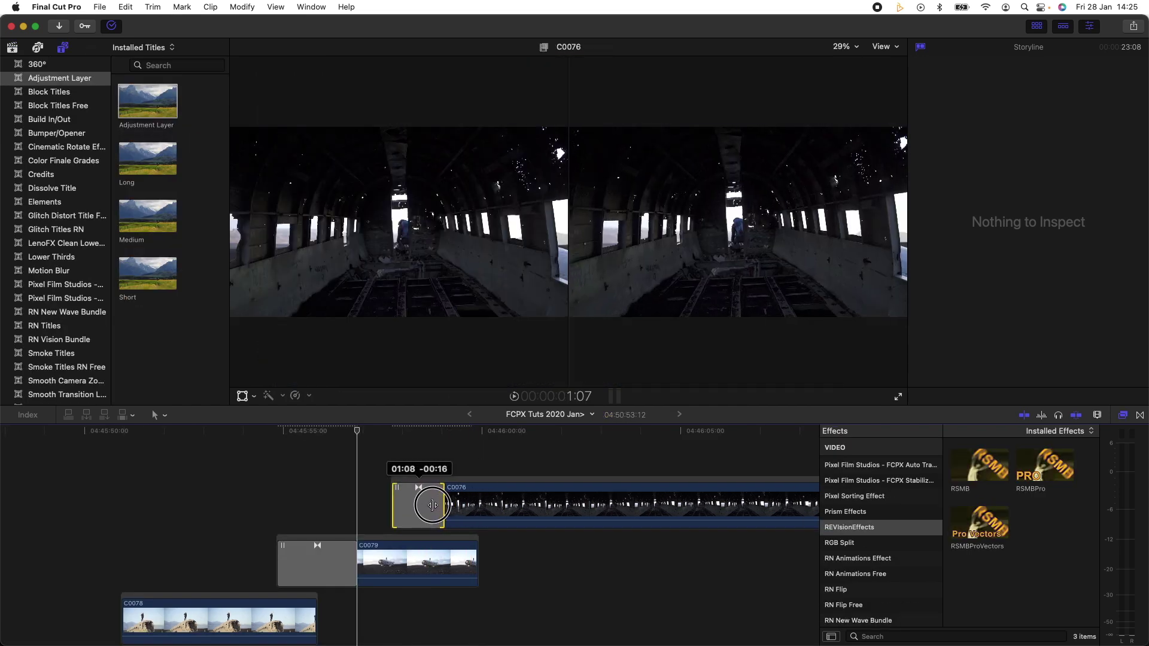
# Change the length of C0076's Slide Down transition by dragging its right edge.
pyautogui.moveTo(423, 504); pyautogui.dragTo(507, 507)
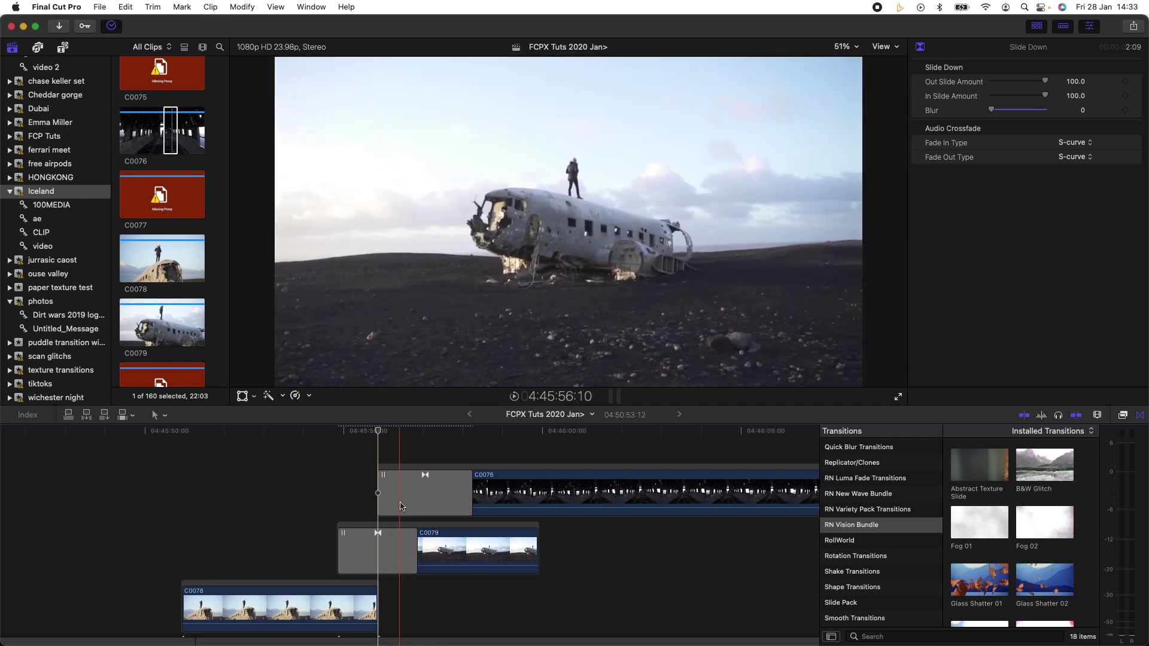
pyautogui.scroll(4, 395, 502)
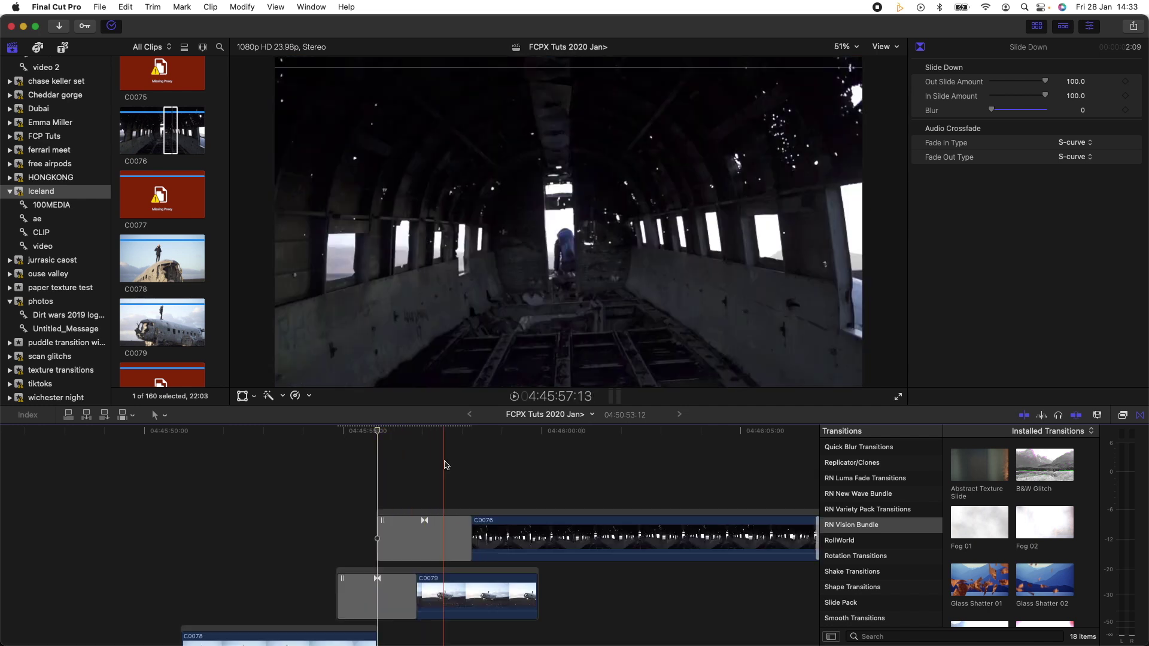
pyautogui.scroll(-5, 383, 488)
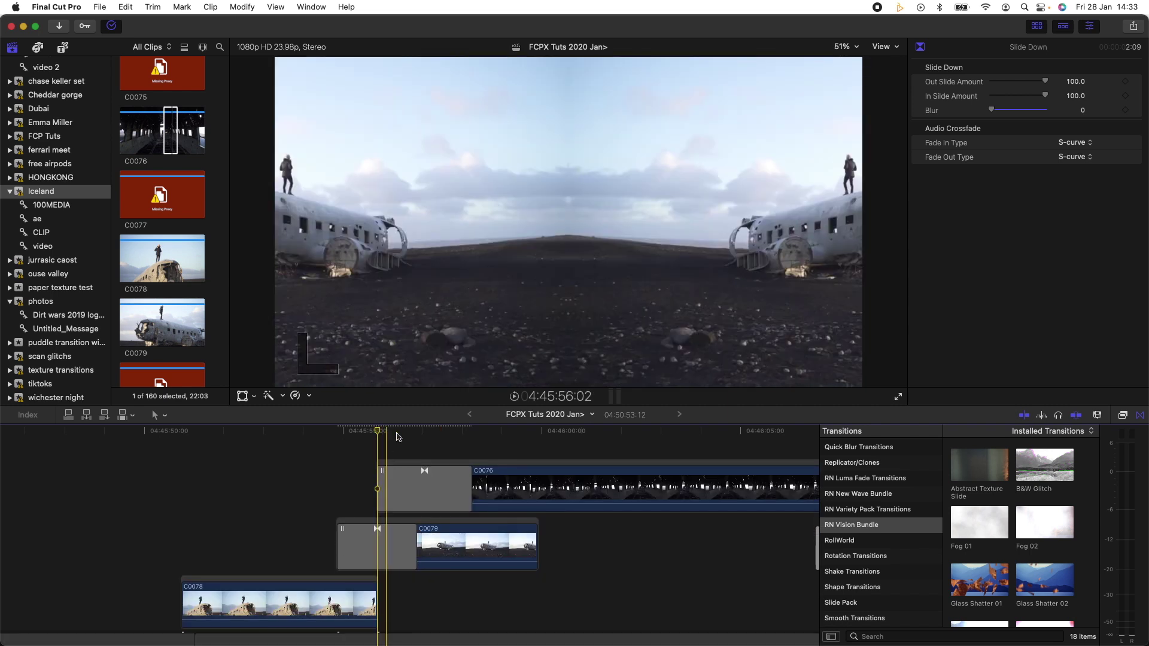
# Reduce the timeline clip height in Clip Appearance so the stacked layers fit.
pyautogui.click(1097, 415)
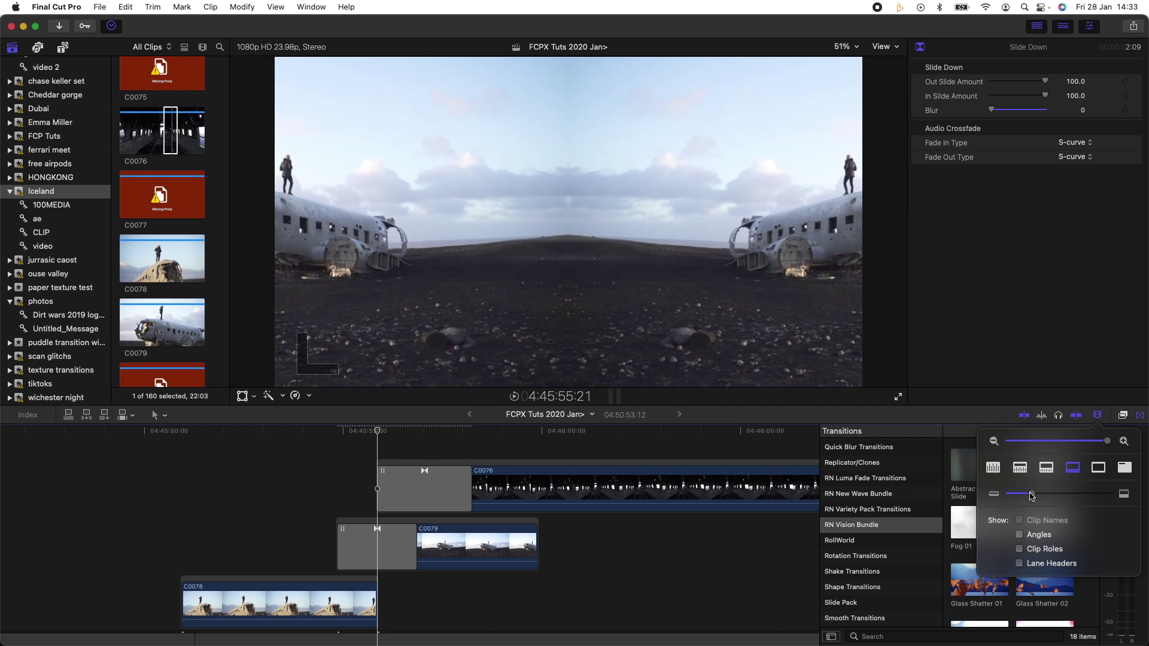
pyautogui.moveTo(1021, 495); pyautogui.dragTo(1010, 494)
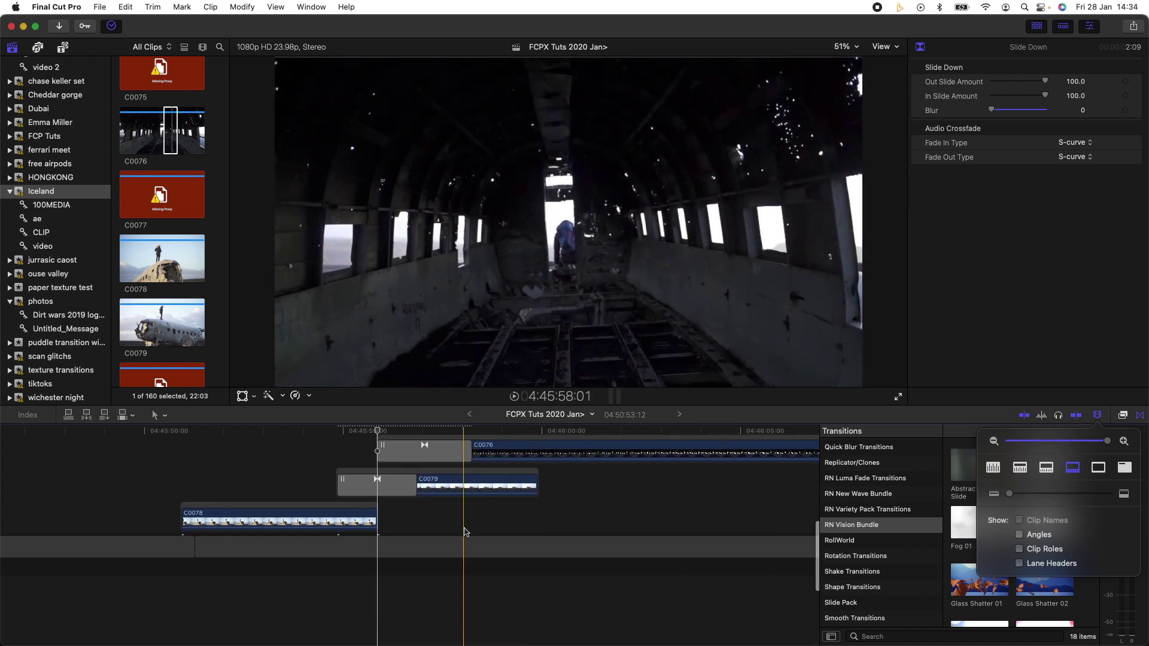
pyautogui.scroll(3, 464, 530)
pyautogui.scroll(2, 464, 530)
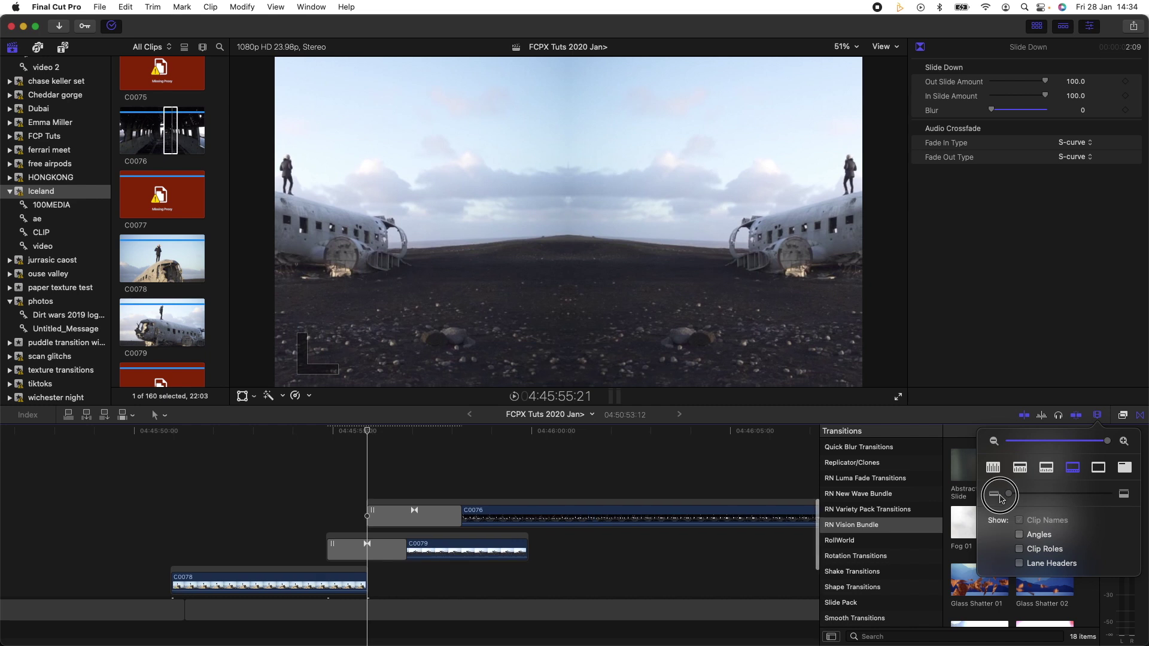
pyautogui.scroll(5, 488, 475)
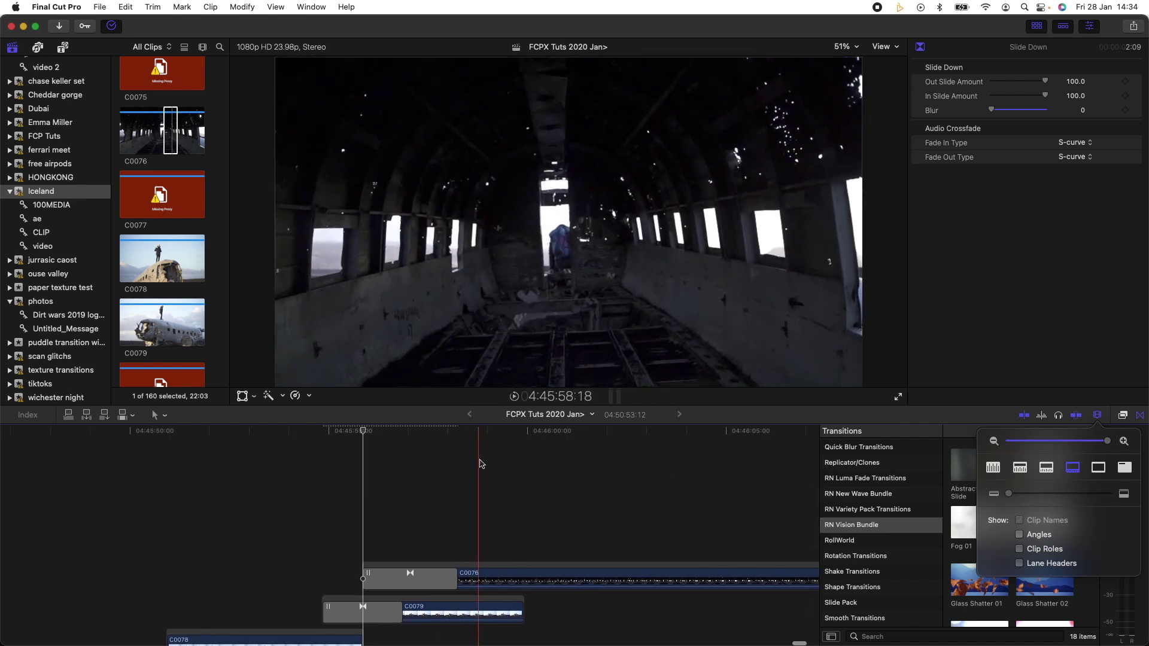
pyautogui.scroll(2, 488, 473)
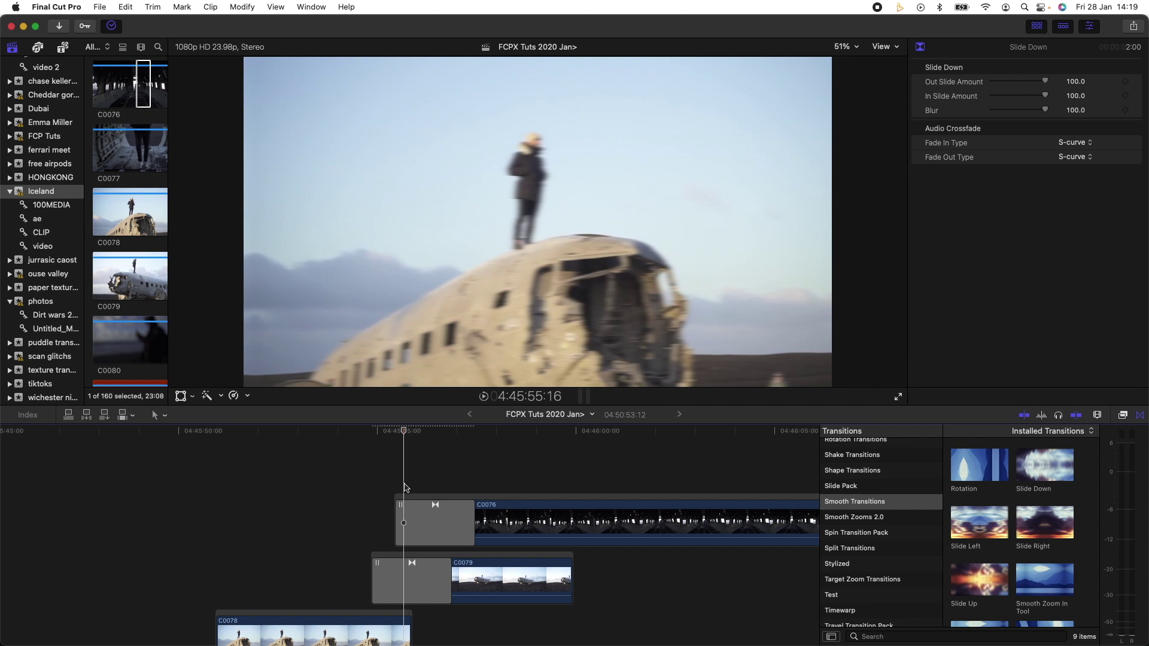
# Place the Moderate Motion Blur 2 title over C0079's Slide Left transition.
pyautogui.click(384, 480)
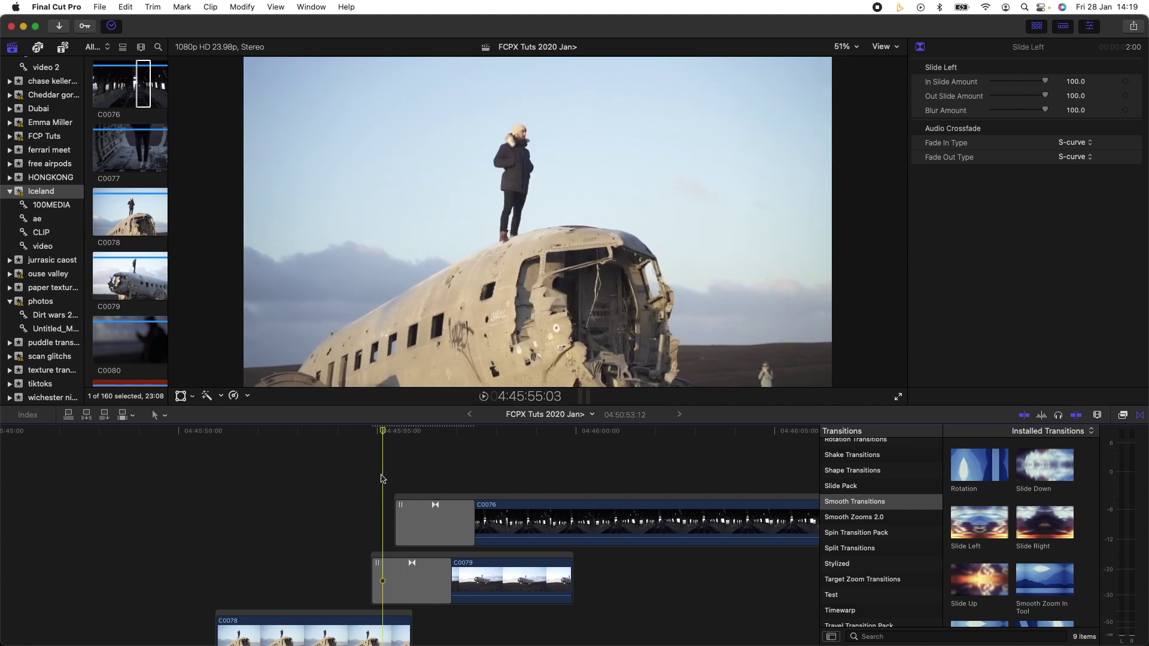
pyautogui.scroll(-2, 383, 481)
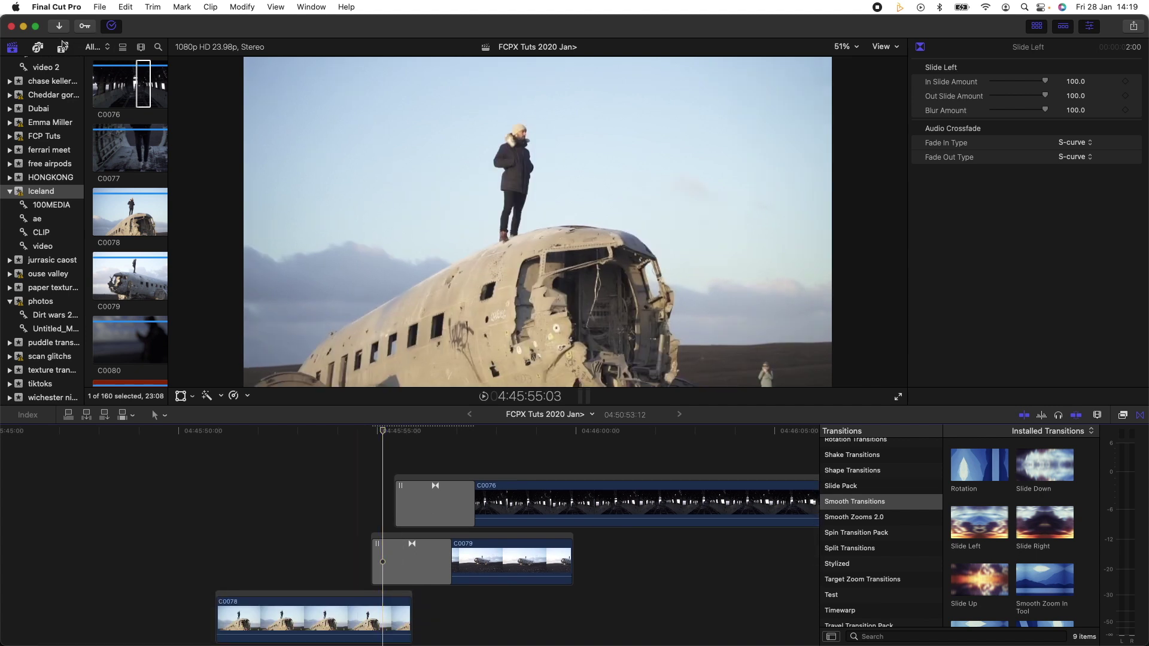
pyautogui.click(63, 47)
pyautogui.scroll(-10, 54, 227)
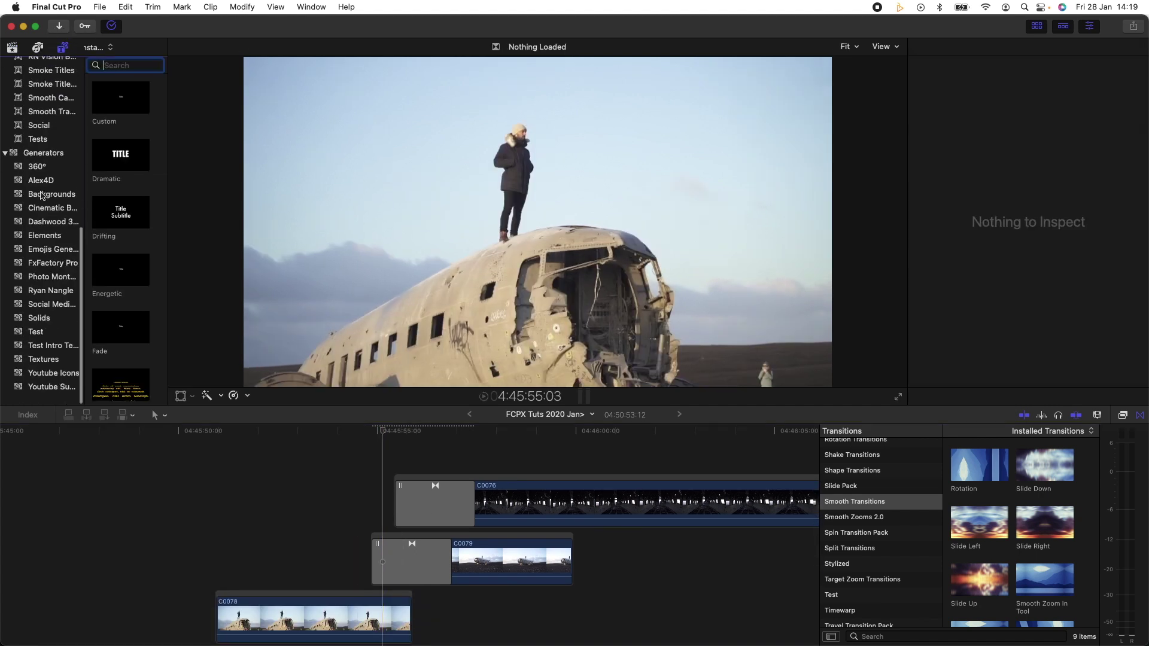
pyautogui.scroll(5, 54, 234)
pyautogui.scroll(5, 54, 251)
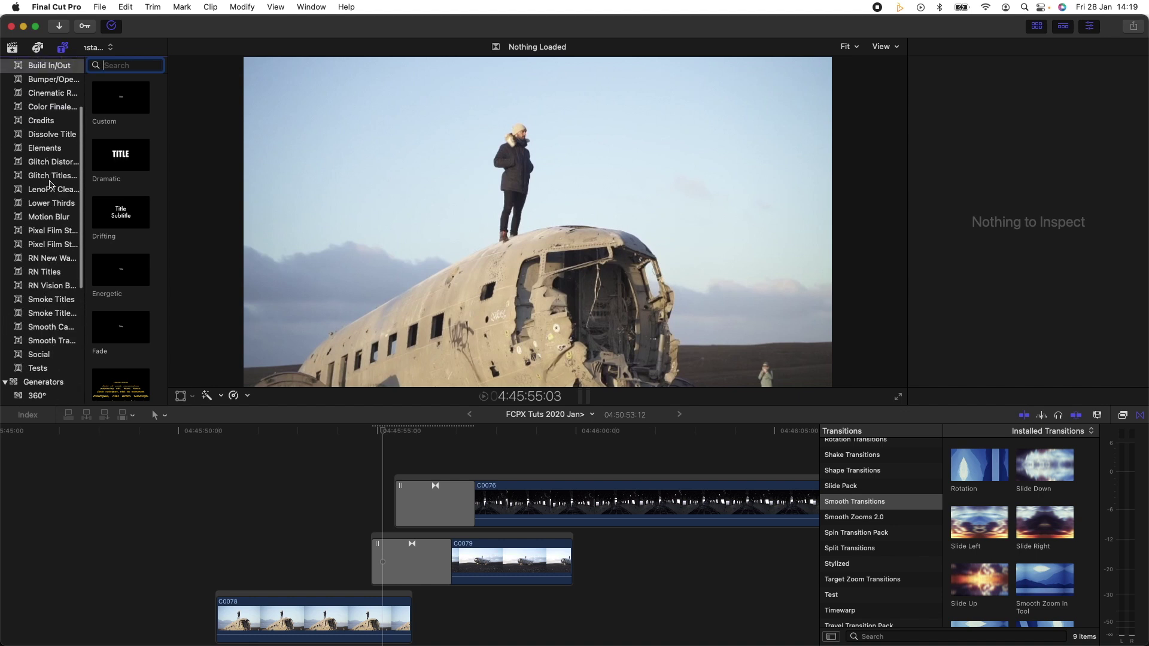
pyautogui.click(93, 272)
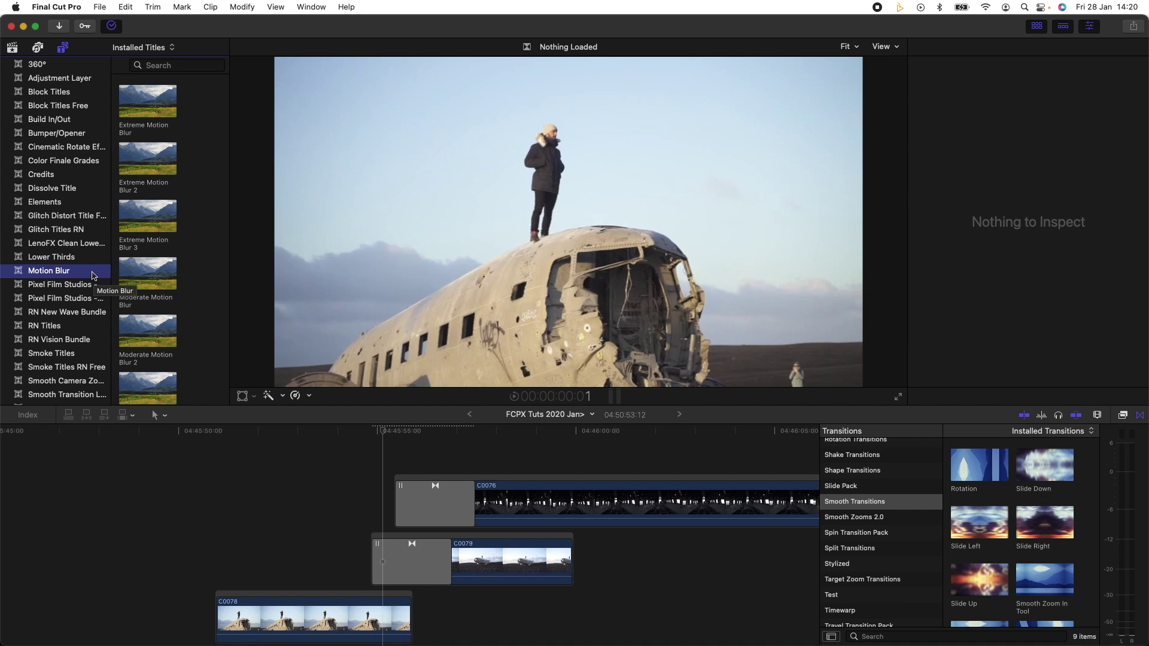
pyautogui.scroll(-1, 183, 275)
pyautogui.moveTo(148, 310); pyautogui.dragTo(373, 455)
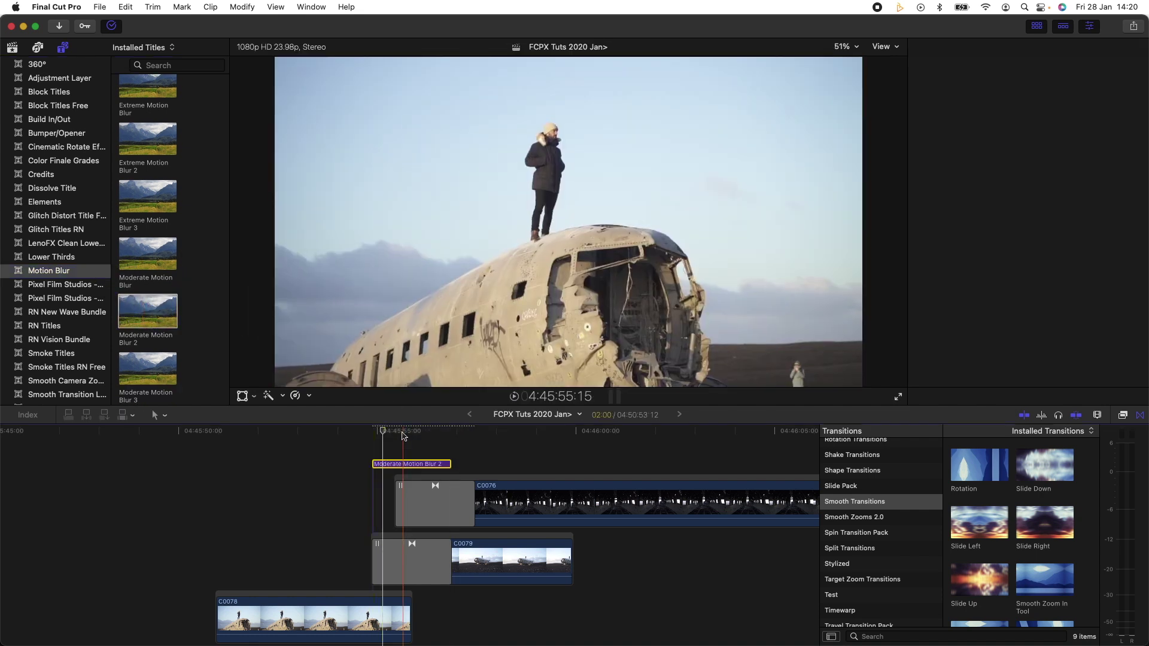
# Compare the shot with and without Moderate Motion Blur 2, then delete that title.
pyautogui.click(407, 464)
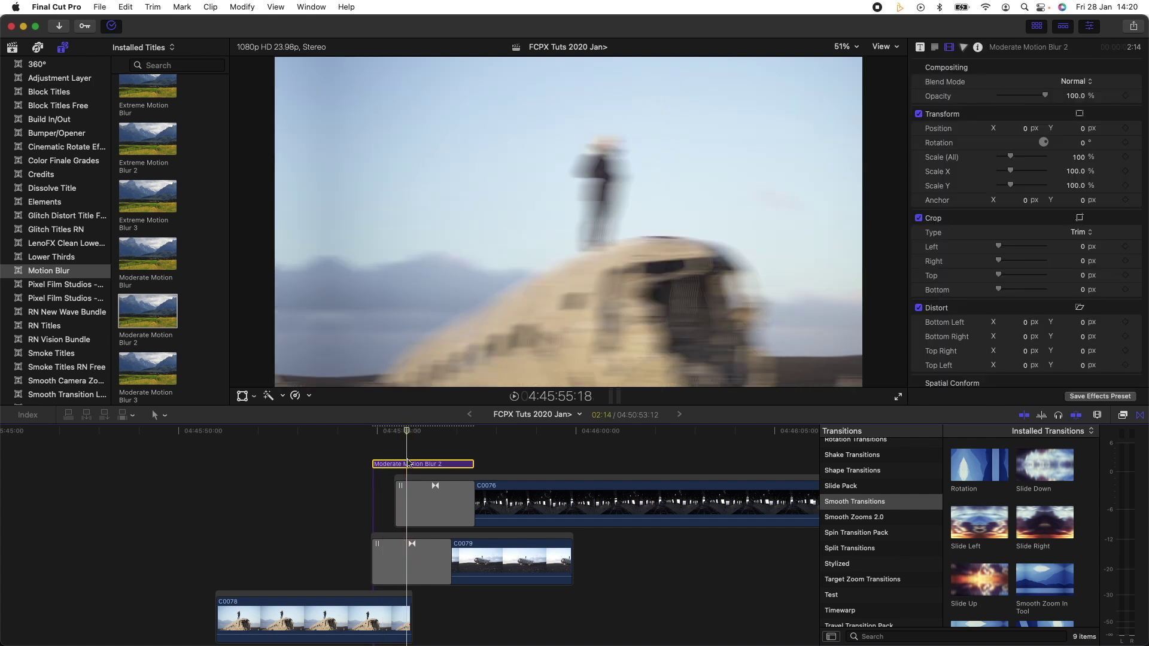
pyautogui.press('v')
pyautogui.press('v')
pyautogui.press('v')
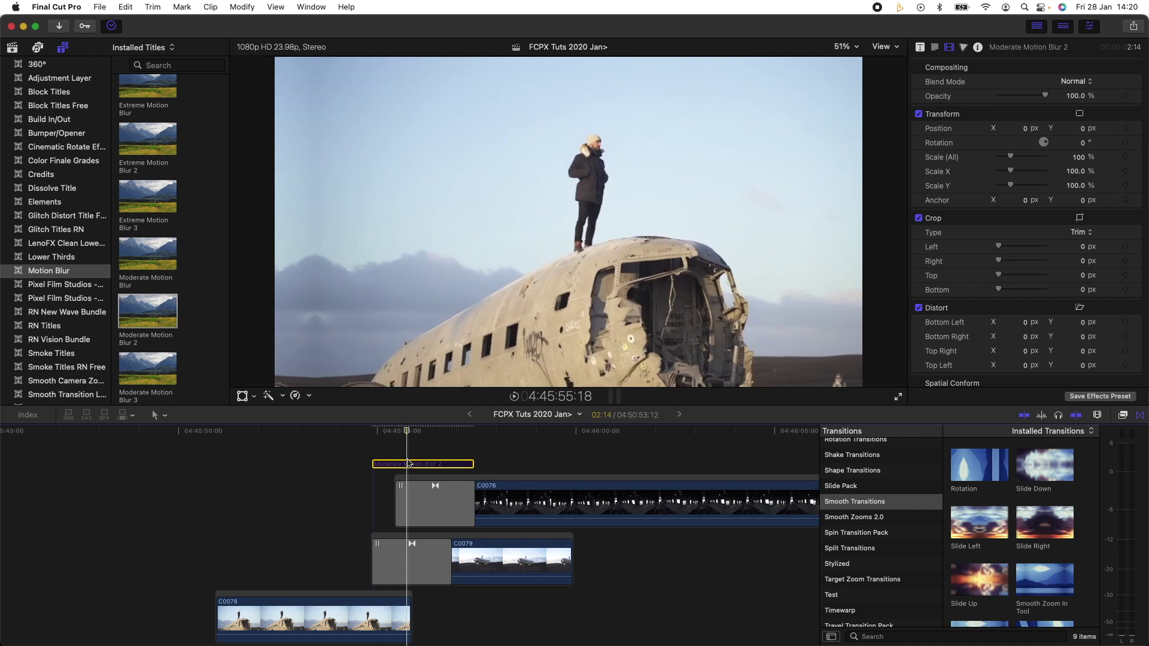
pyautogui.press('v')
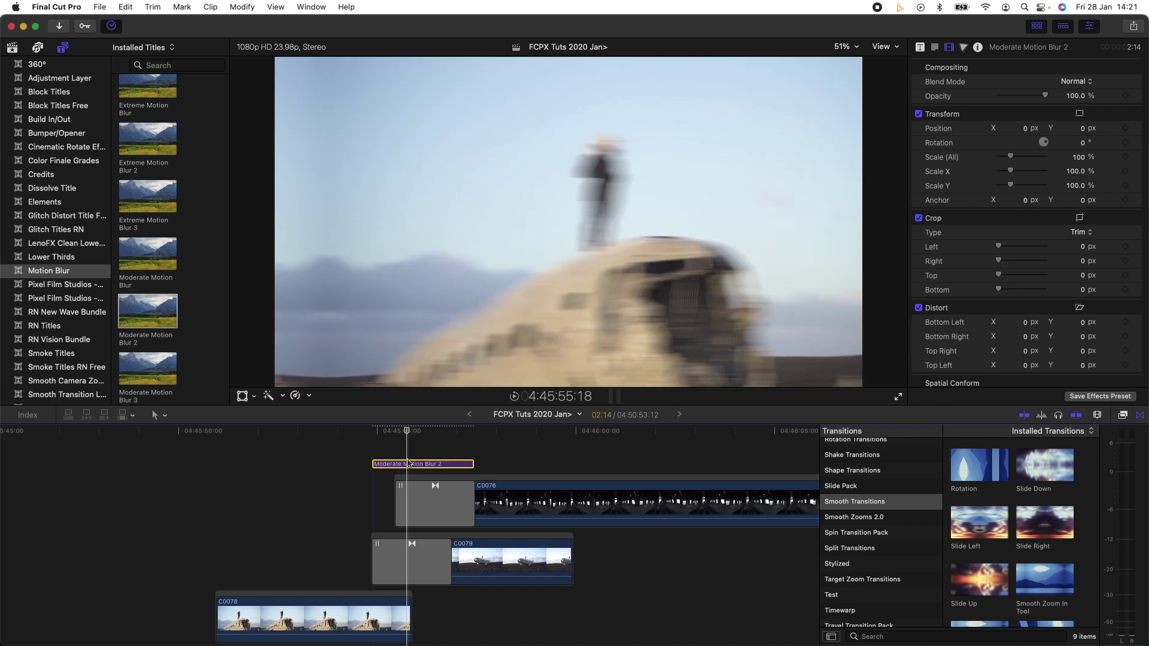
pyautogui.press('v')
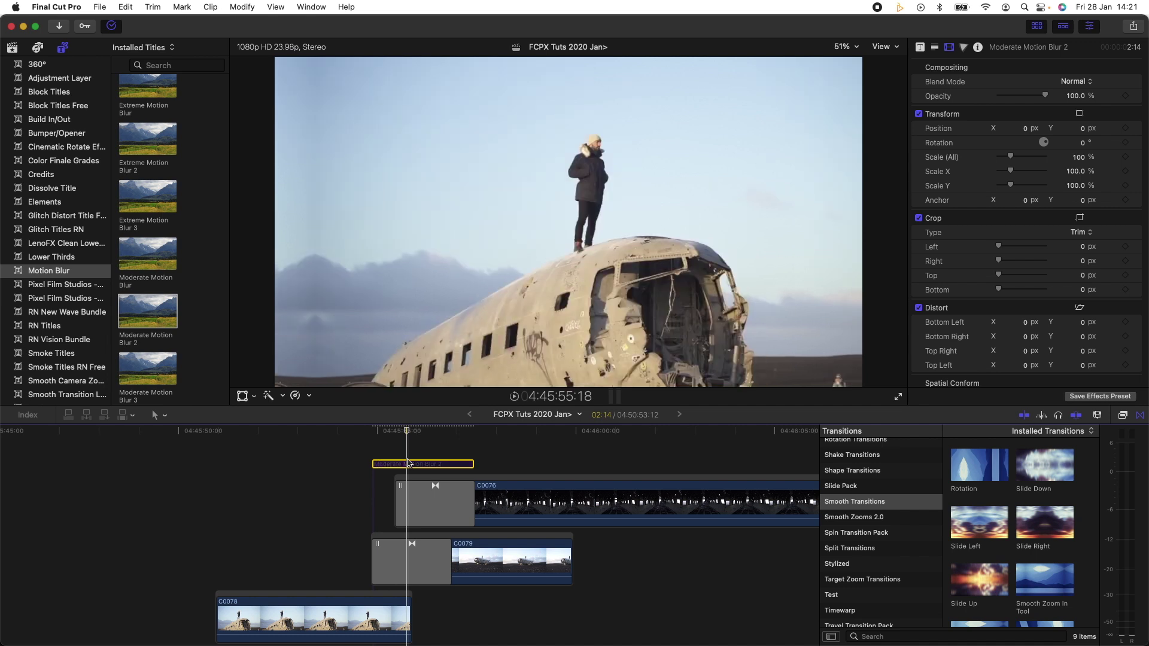
pyautogui.press('v')
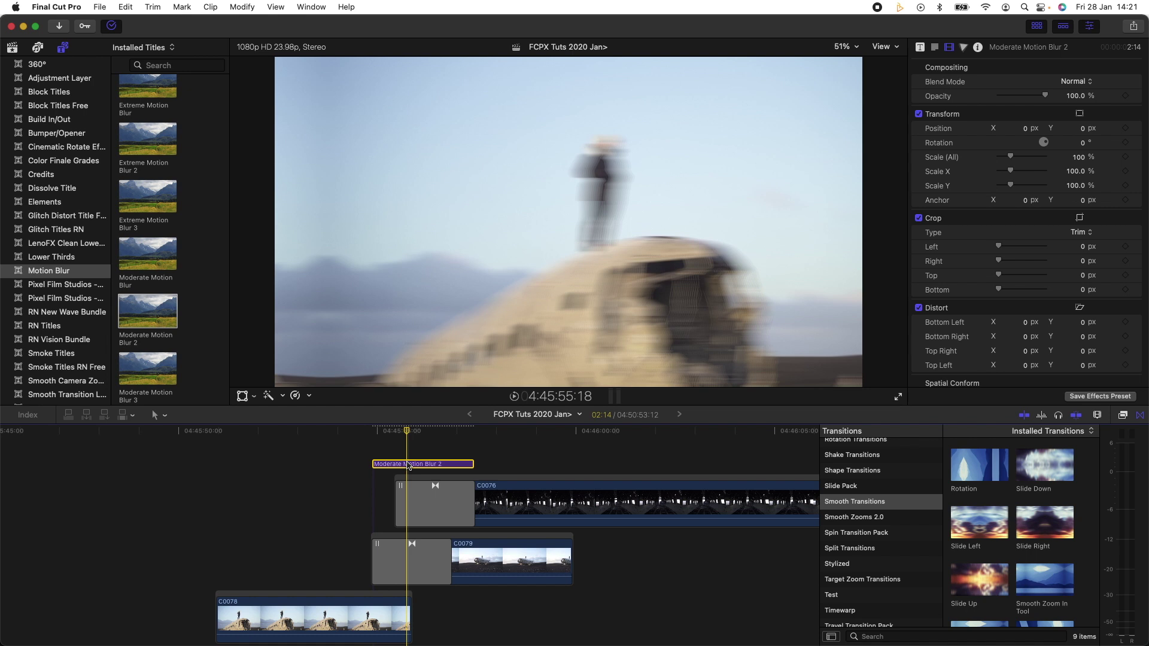
pyautogui.press('v')
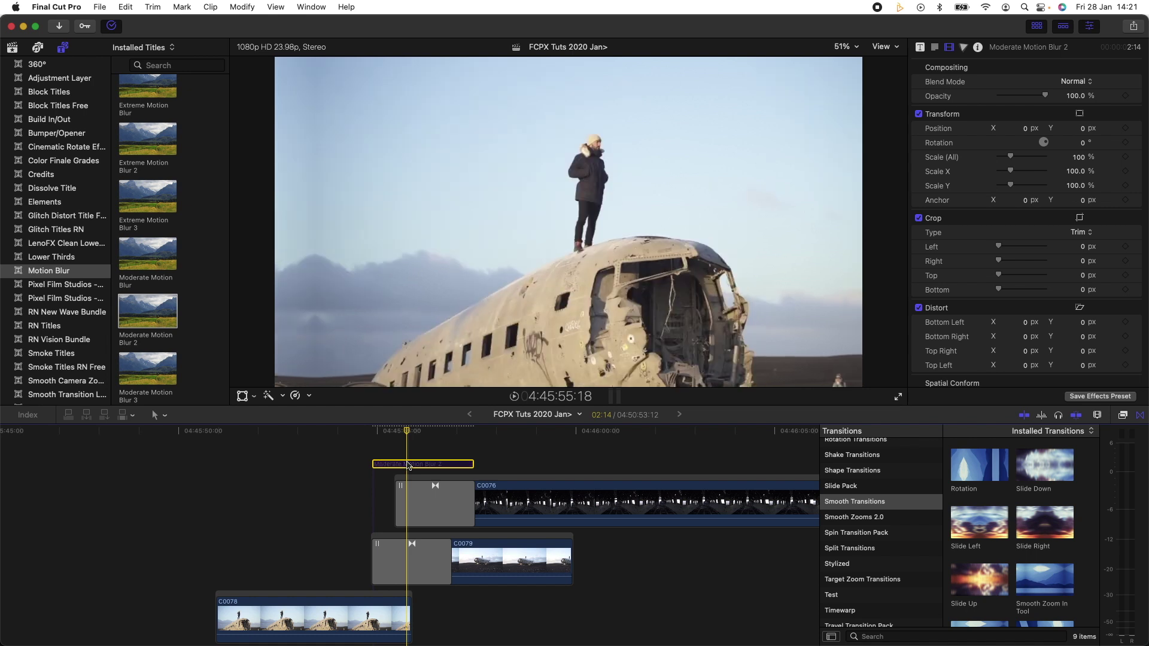
pyautogui.press('Delete')
pyautogui.scroll(1, 201, 210)
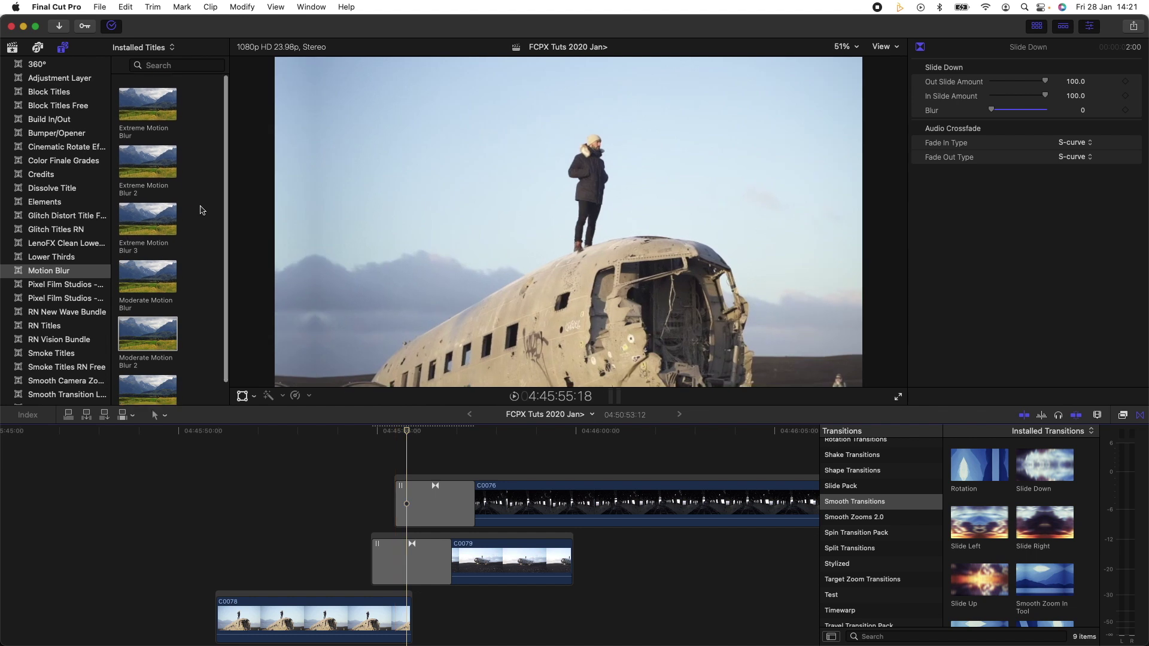
pyautogui.click(66, 79)
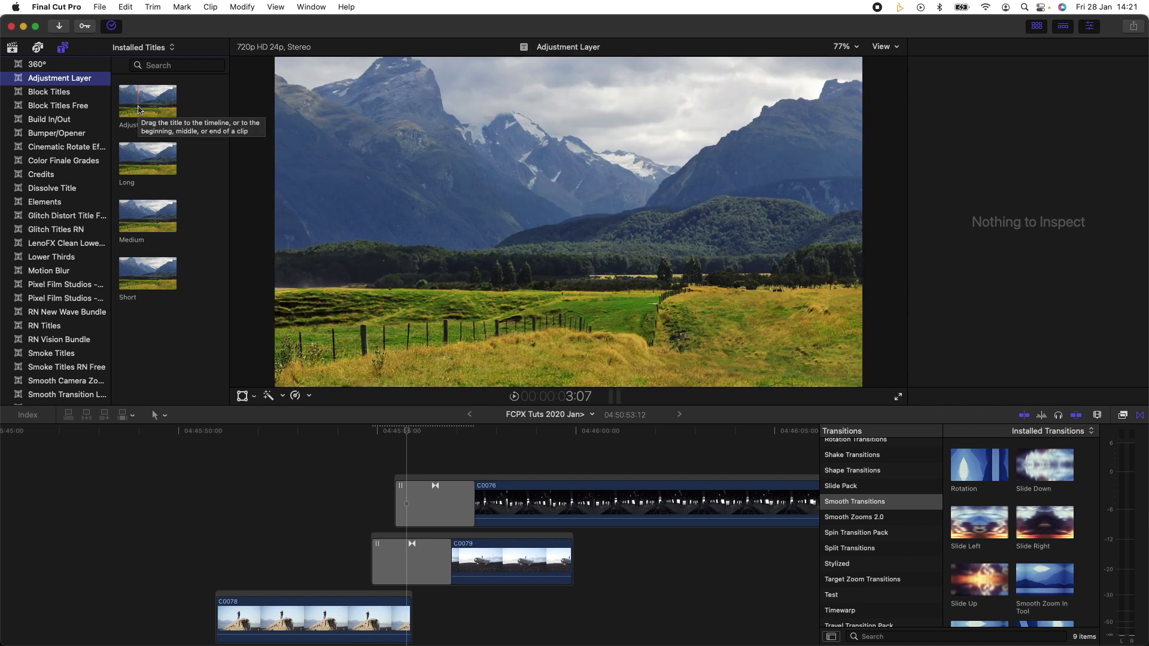
# Drop an Adjustment Layer above the stacked clips and place the playhead inside the transition.
pyautogui.moveTo(138, 109); pyautogui.dragTo(276, 460)
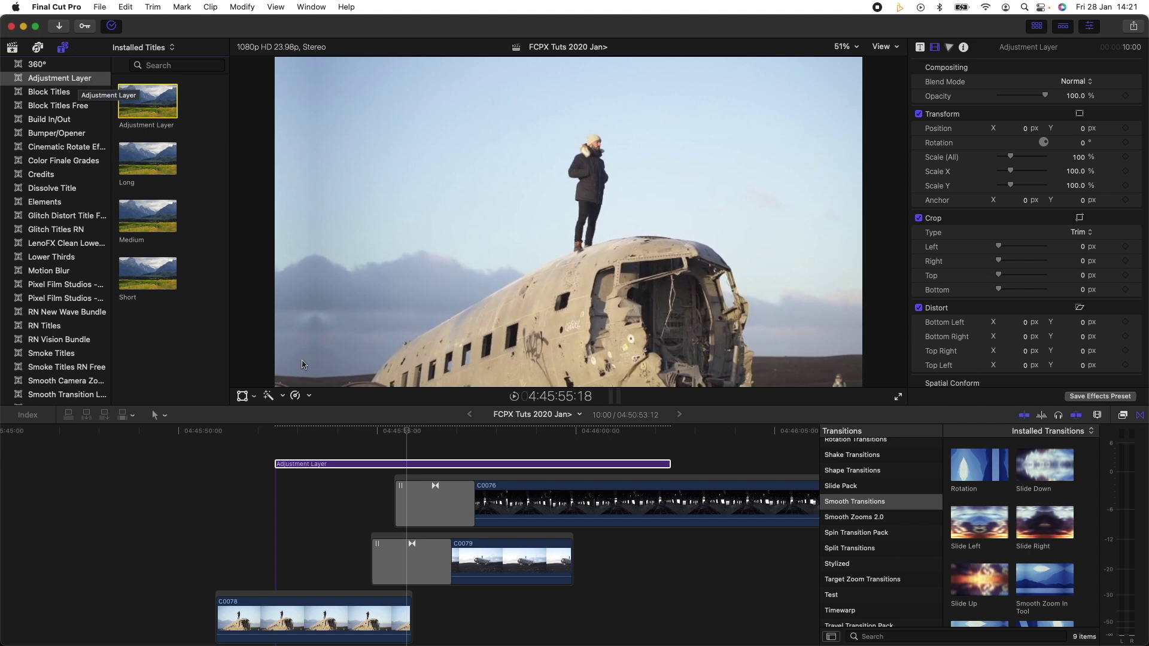
pyautogui.click(419, 465)
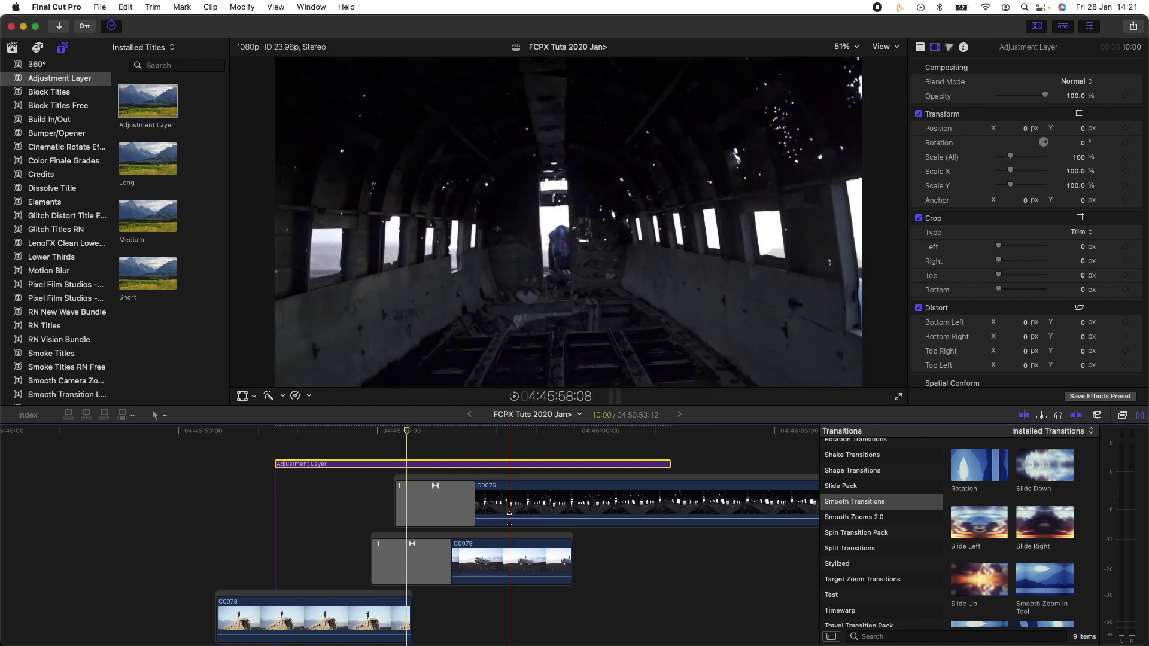
pyautogui.click(409, 465)
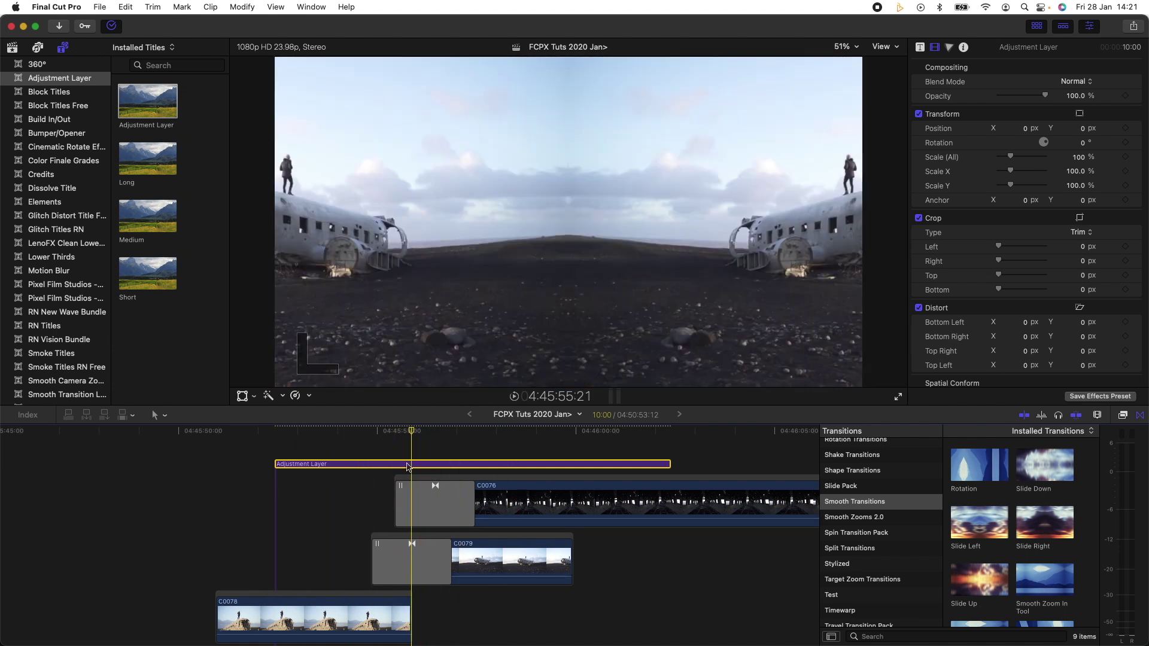
# Apply the REVisionEffects RSMB motion blur effect to the Adjustment Layer.
pyautogui.click(1123, 415)
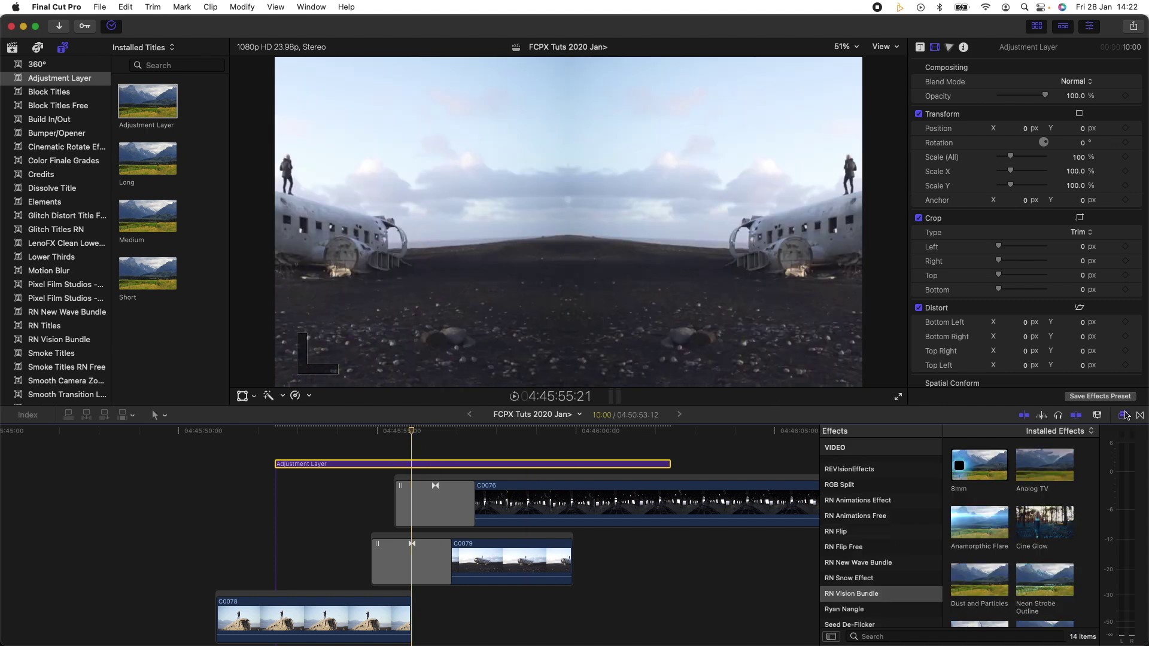
pyautogui.scroll(3, 846, 522)
pyautogui.click(864, 529)
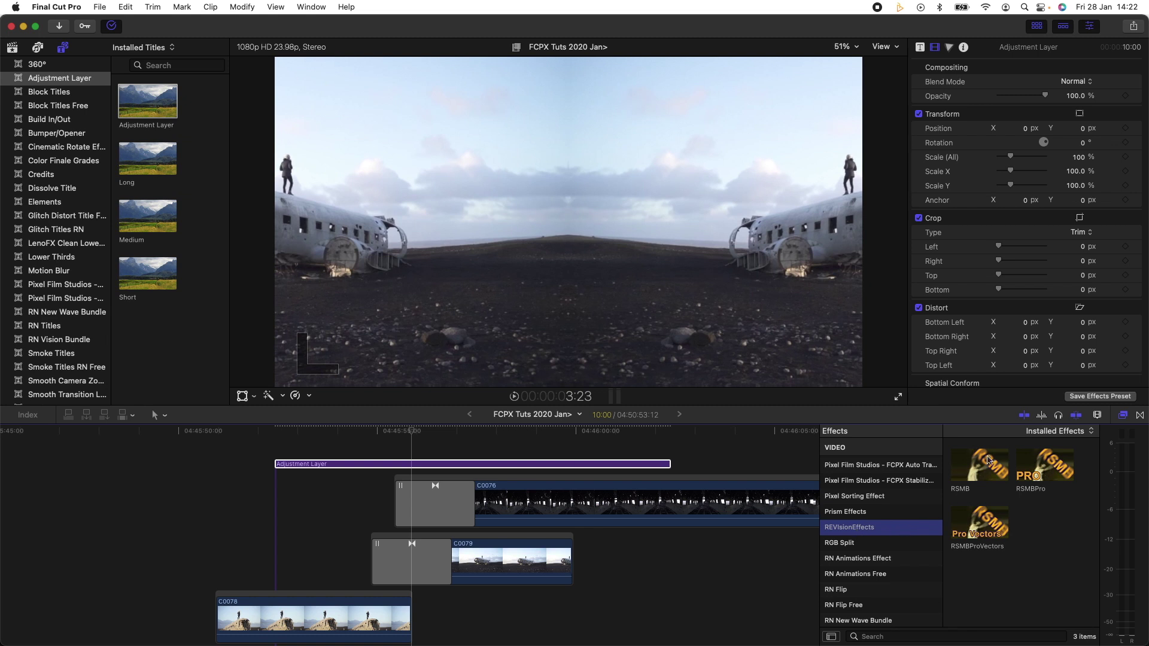
pyautogui.moveTo(977, 467); pyautogui.dragTo(517, 465)
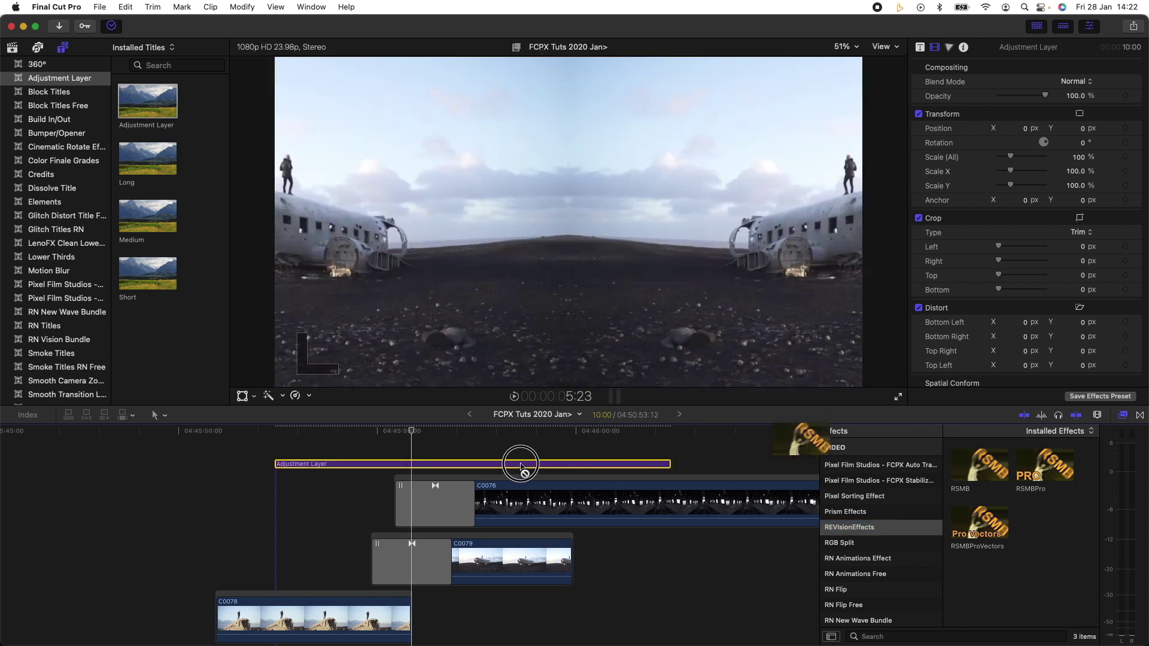
pyautogui.moveTo(518, 465); pyautogui.dragTo(518, 465)
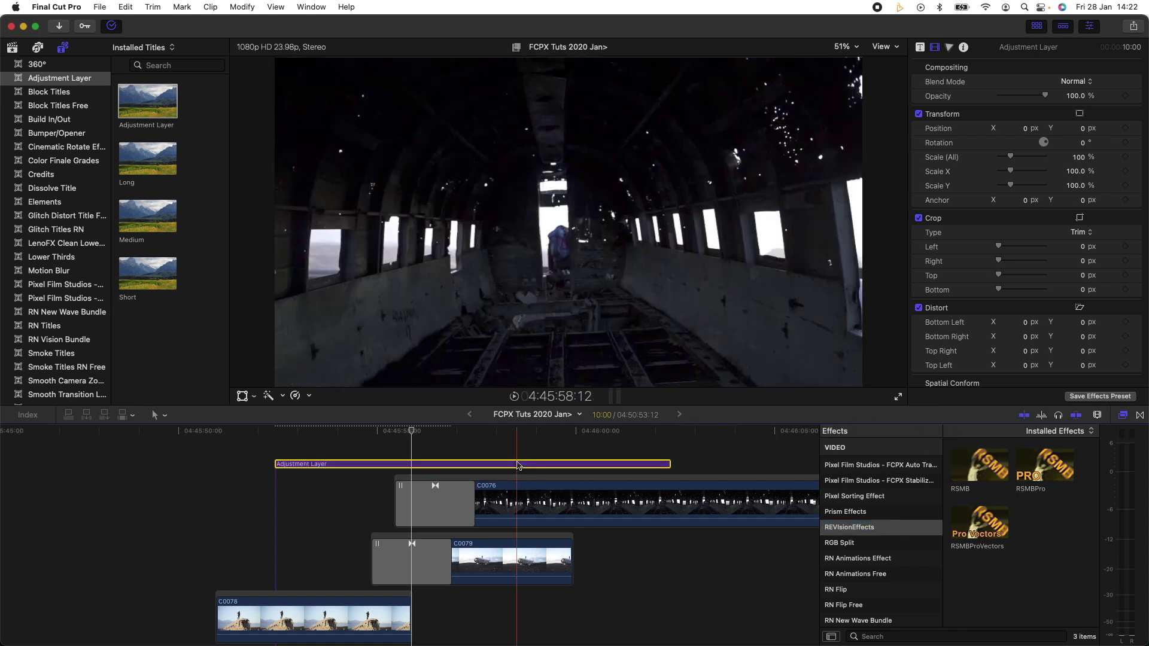
# Step to a transition frame and toggle RSMB off and on to compare the blur.
pyautogui.click(405, 432)
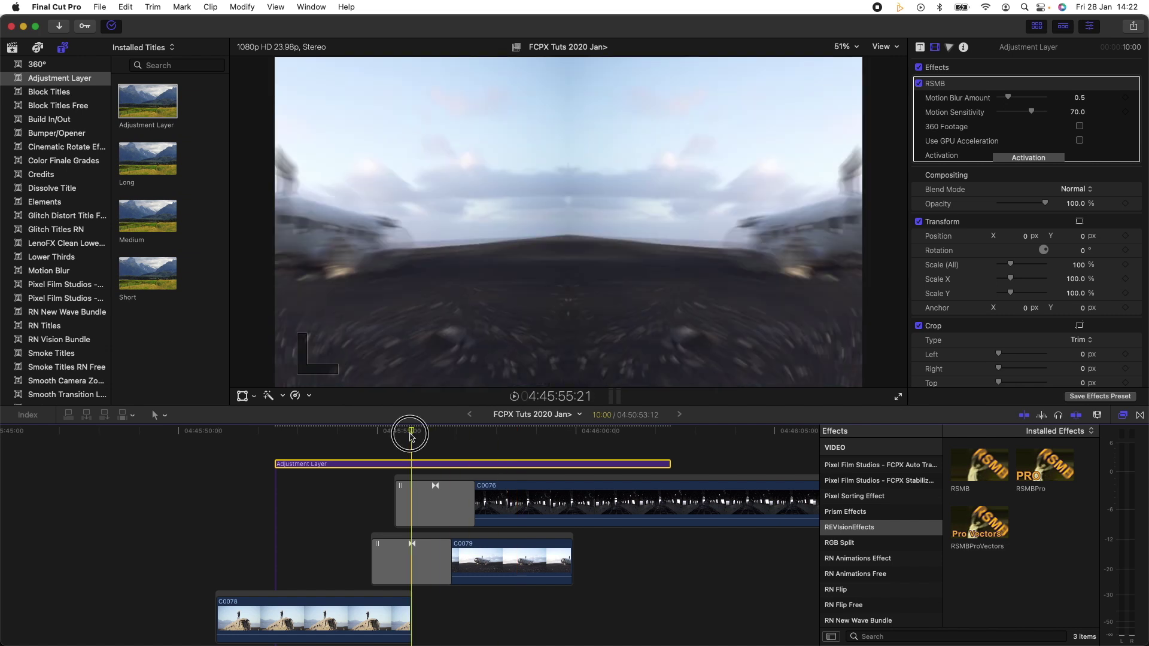
pyautogui.click(411, 432)
pyautogui.click(919, 83)
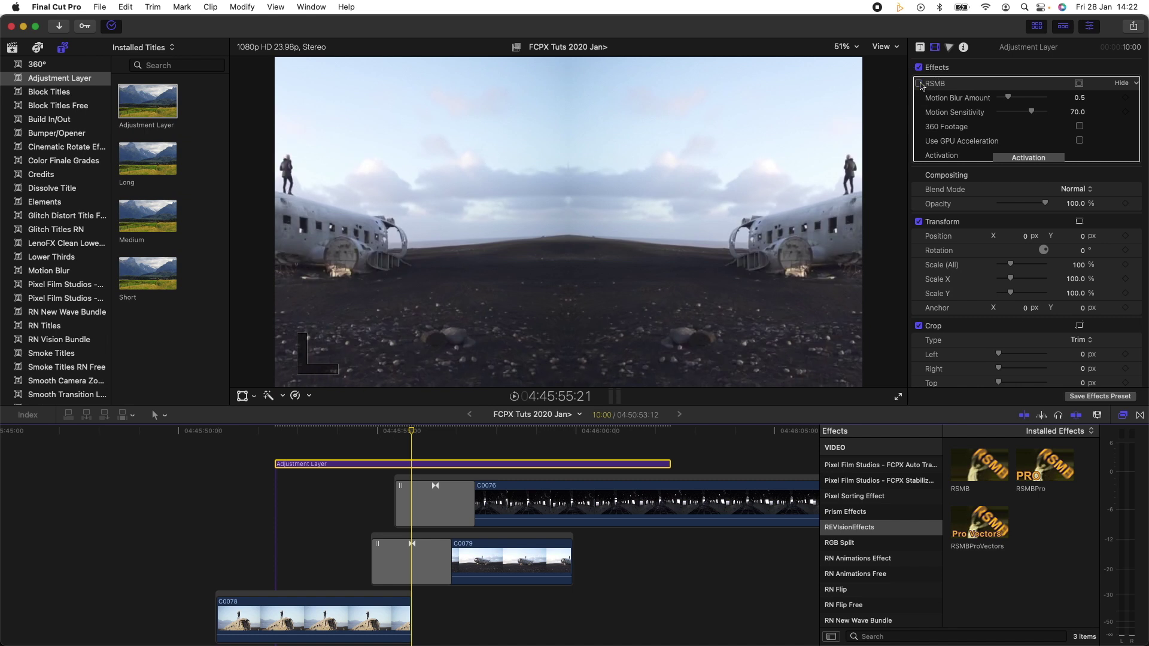
pyautogui.click(920, 84)
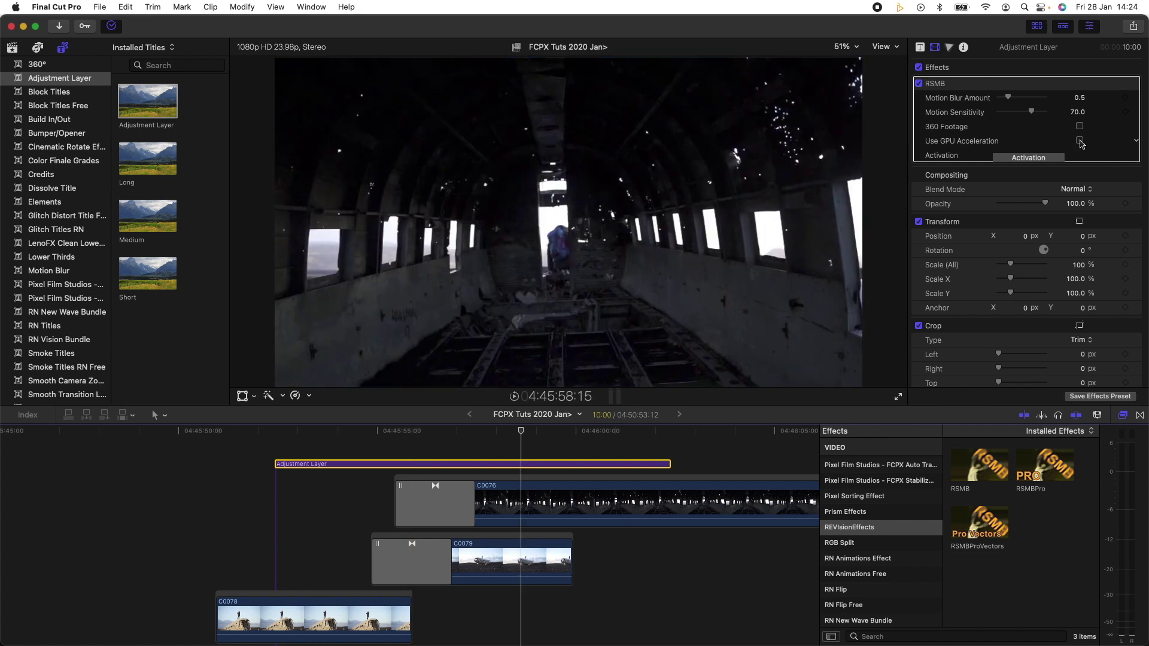
# Turn on RSMB GPU acceleration and resize C0076's Slide Down transition to about three seconds.
pyautogui.click(1080, 140)
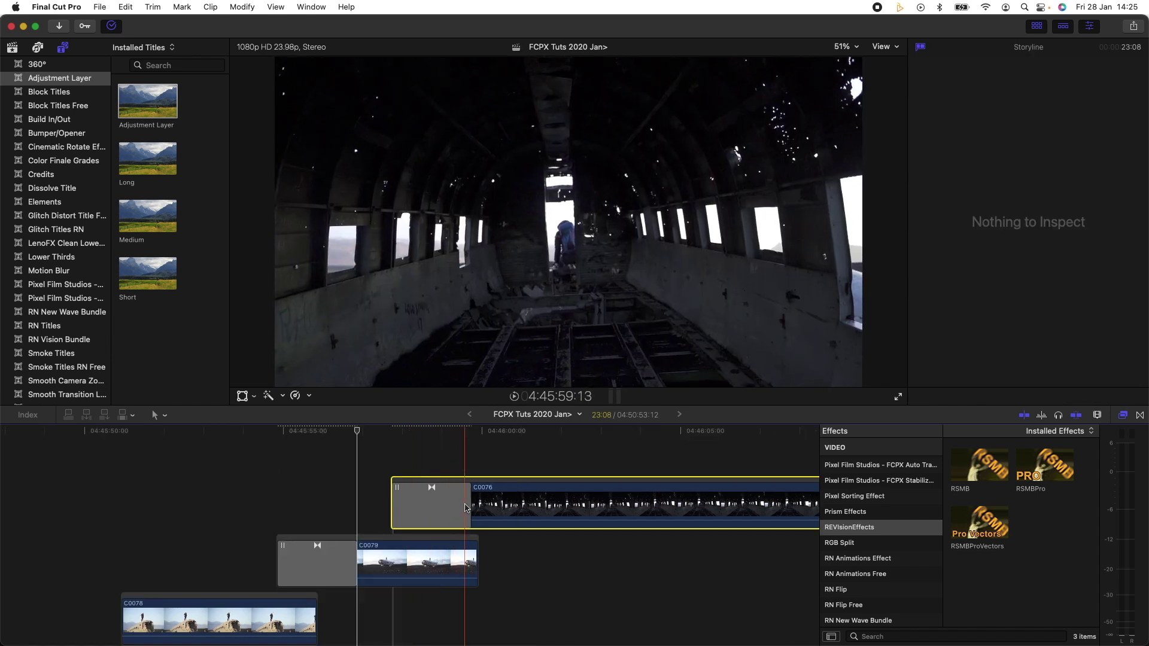
pyautogui.moveTo(471, 505); pyautogui.dragTo(435, 505)
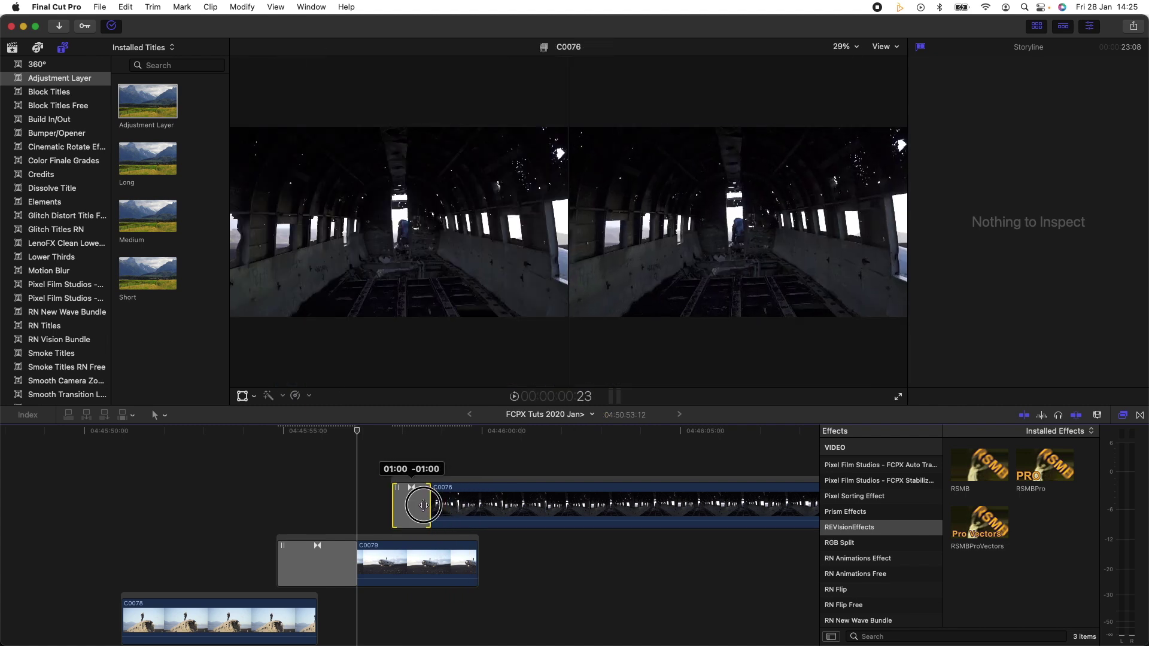
pyautogui.moveTo(435, 505)
pyautogui.mouseDown()
pyautogui.moveTo(514, 508)
pyautogui.moveTo(503, 508)
pyautogui.mouseUp()
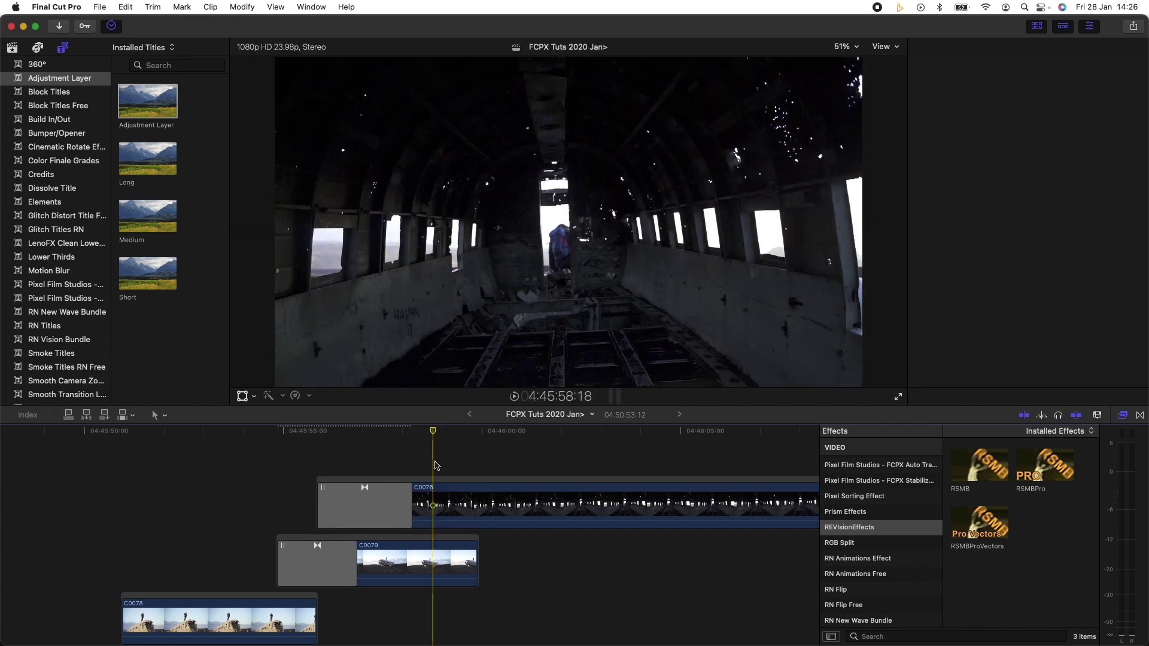
# Move the ICELAND title earlier over the clip, zoom in, and select it.
pyautogui.hscroll(5, 459, 467)
pyautogui.hscroll(3, 460, 467)
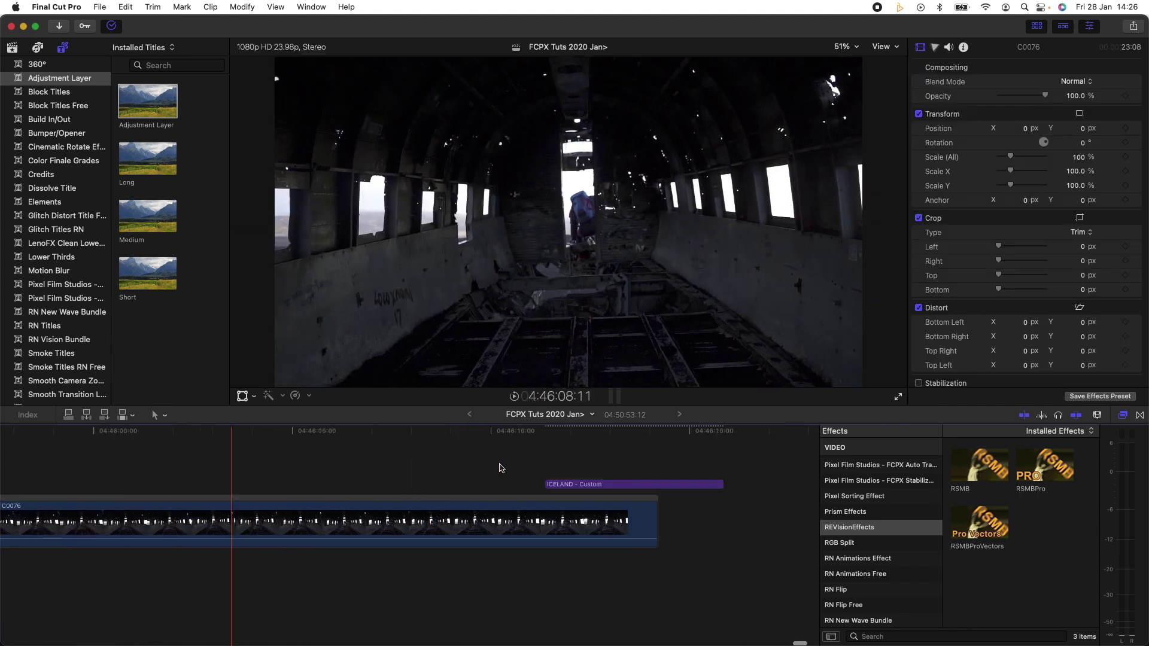
pyautogui.hscroll(5, 509, 478)
pyautogui.hscroll(-2, 568, 484)
pyautogui.moveTo(596, 486); pyautogui.dragTo(309, 479)
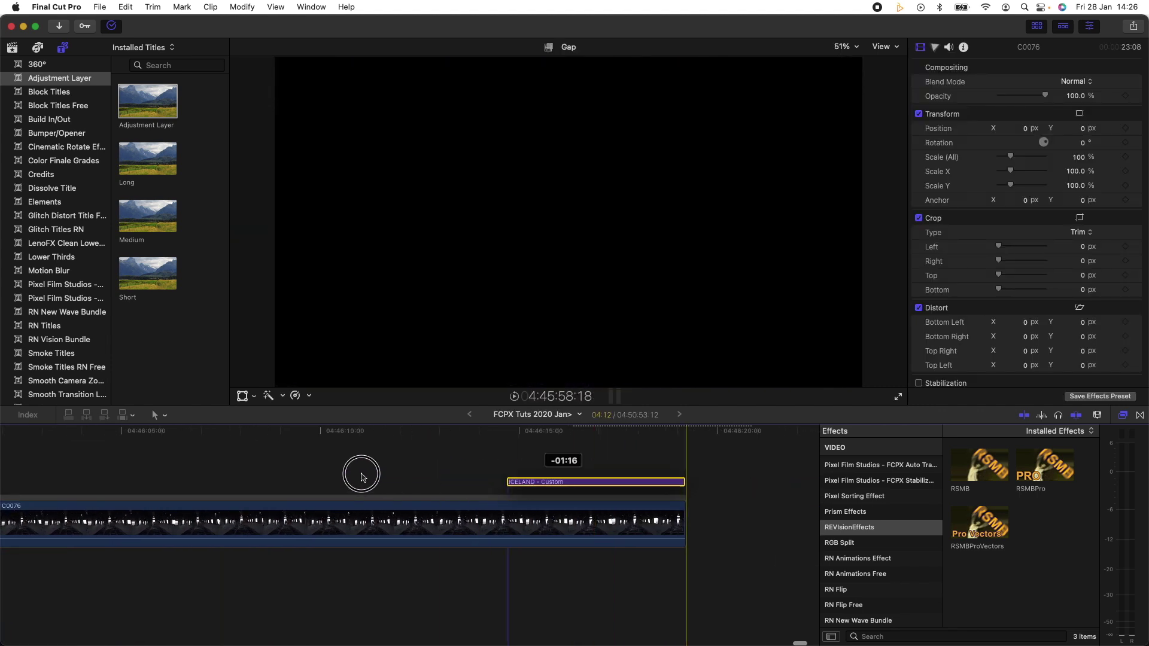
pyautogui.press('super+equal')
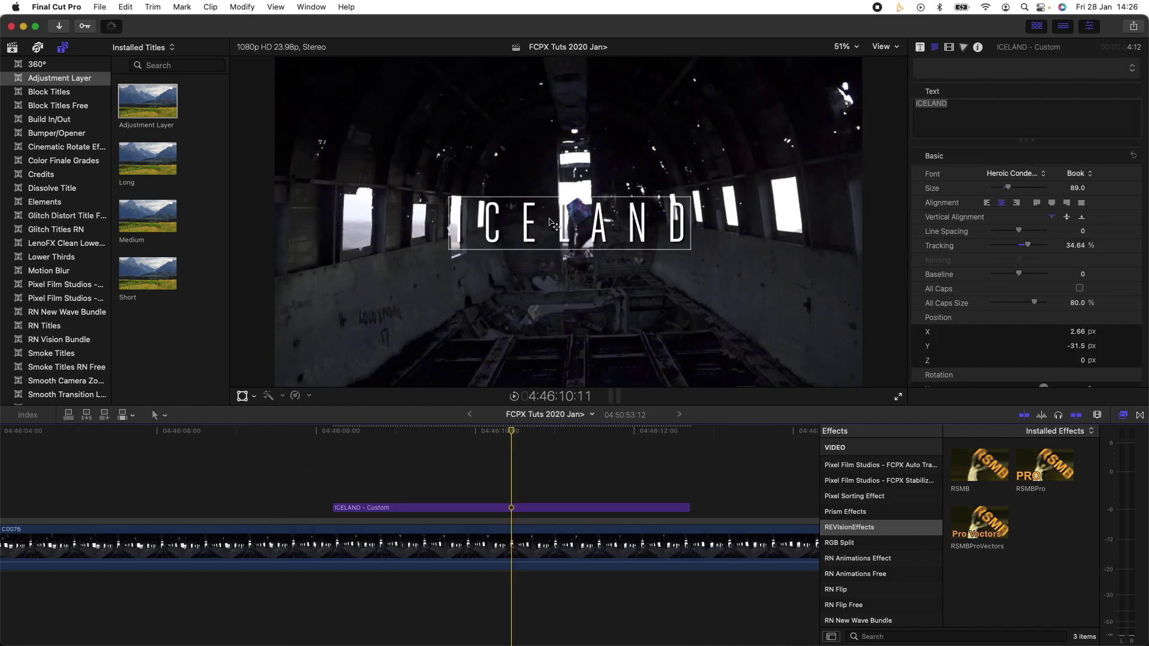
pyautogui.click(451, 509)
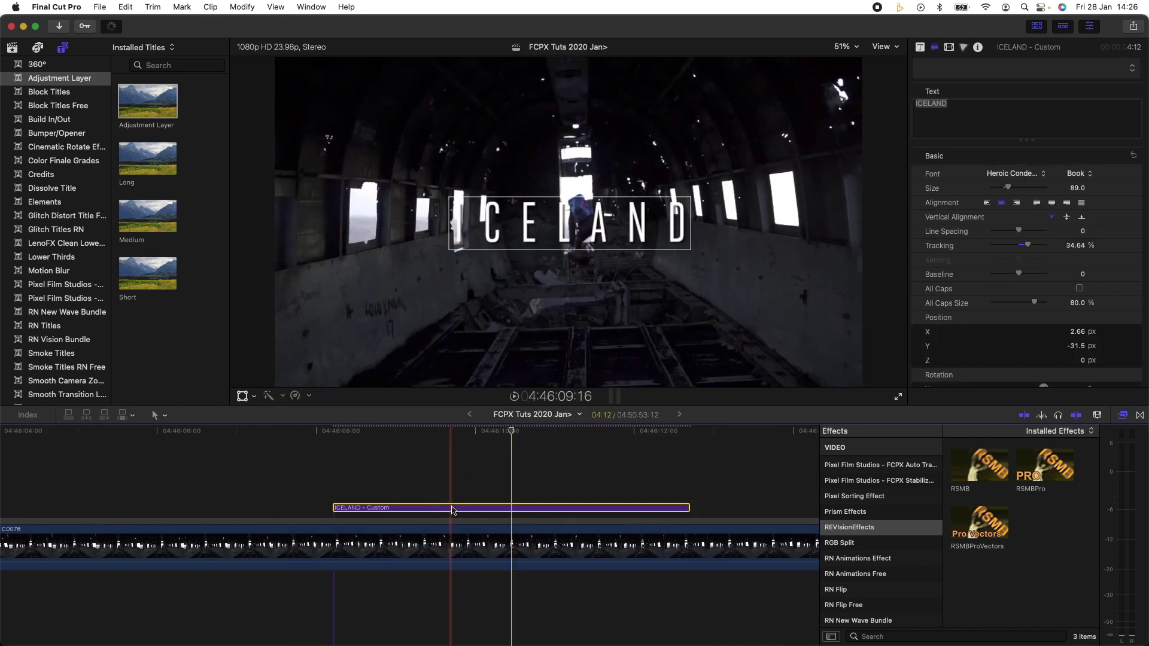
# Show the RN Vision Bundle transitions in the Transitions browser.
pyautogui.click(1140, 415)
pyautogui.scroll(-5, 860, 561)
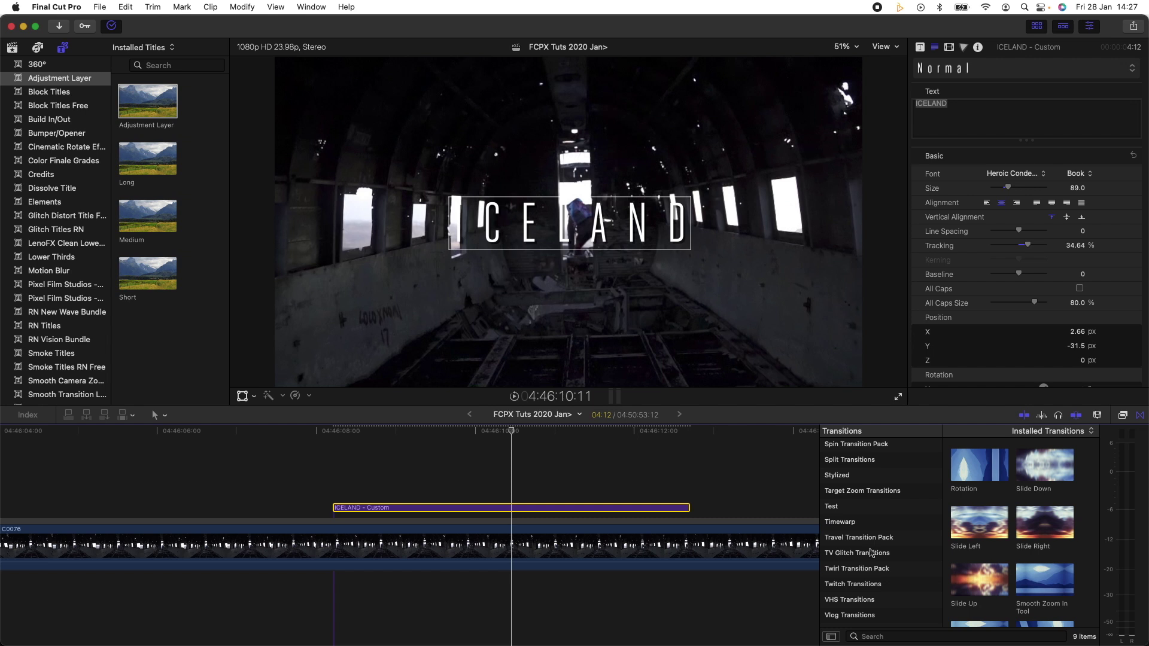
pyautogui.scroll(5, 874, 554)
pyautogui.click(852, 525)
# Add B&W Glitch to both ends of ICELAND, preview it, and select the title with its neighbours.
pyautogui.click(1041, 467)
pyautogui.moveTo(1041, 466); pyautogui.dragTo(361, 484)
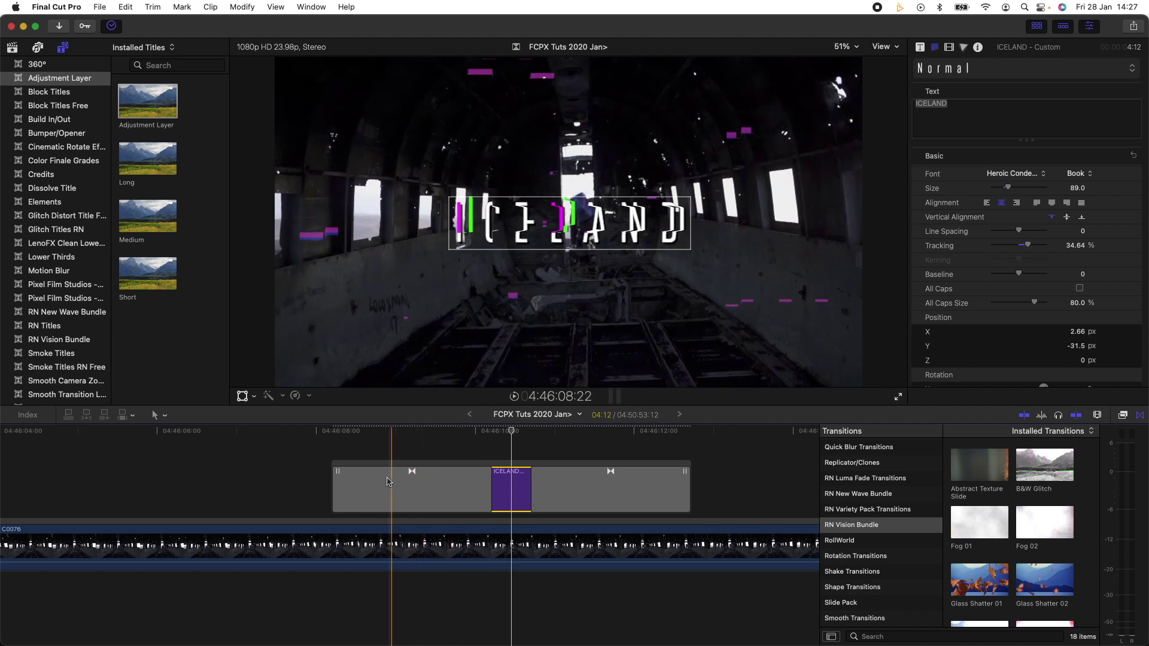
pyautogui.press('space')
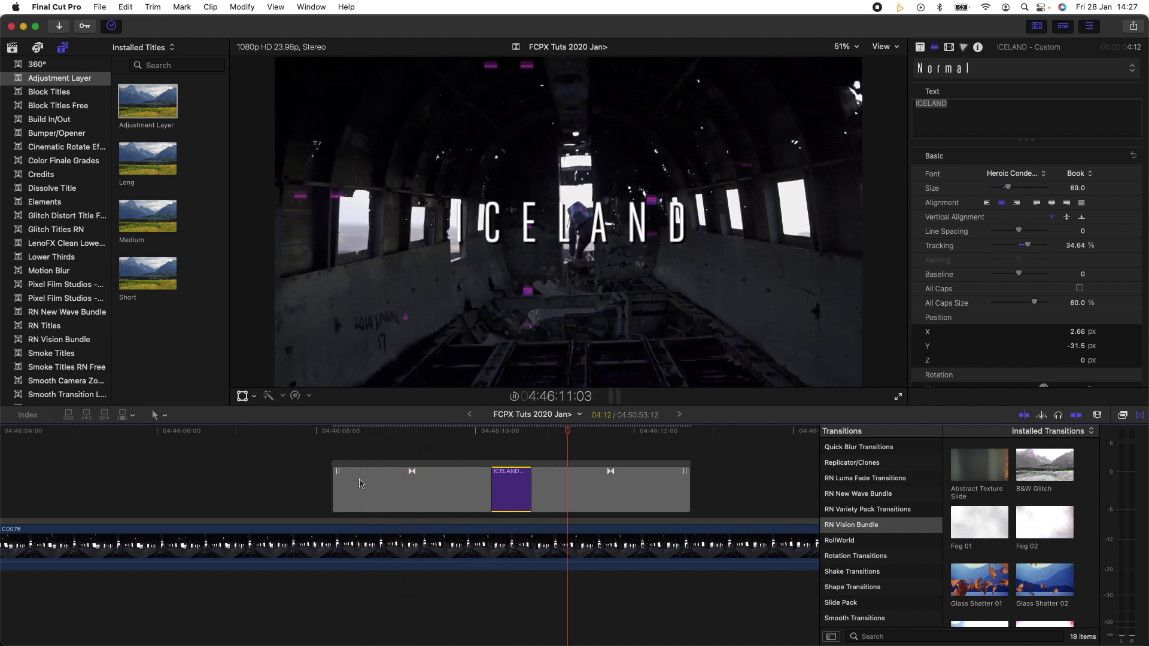
pyautogui.press('space')
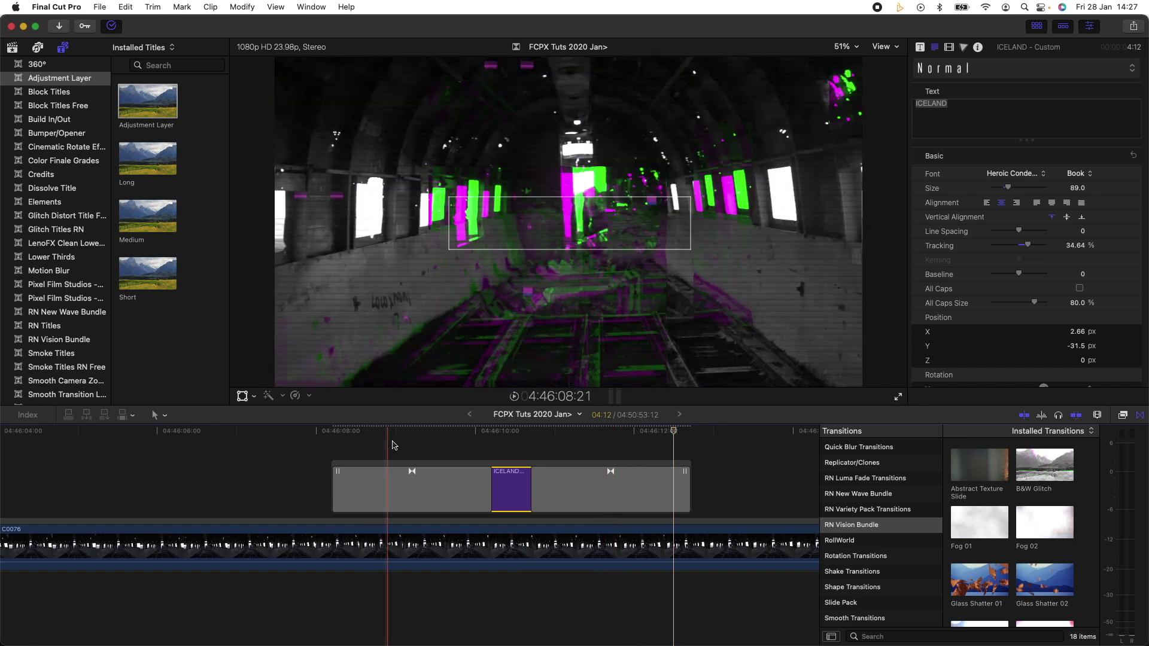
pyautogui.click(393, 437)
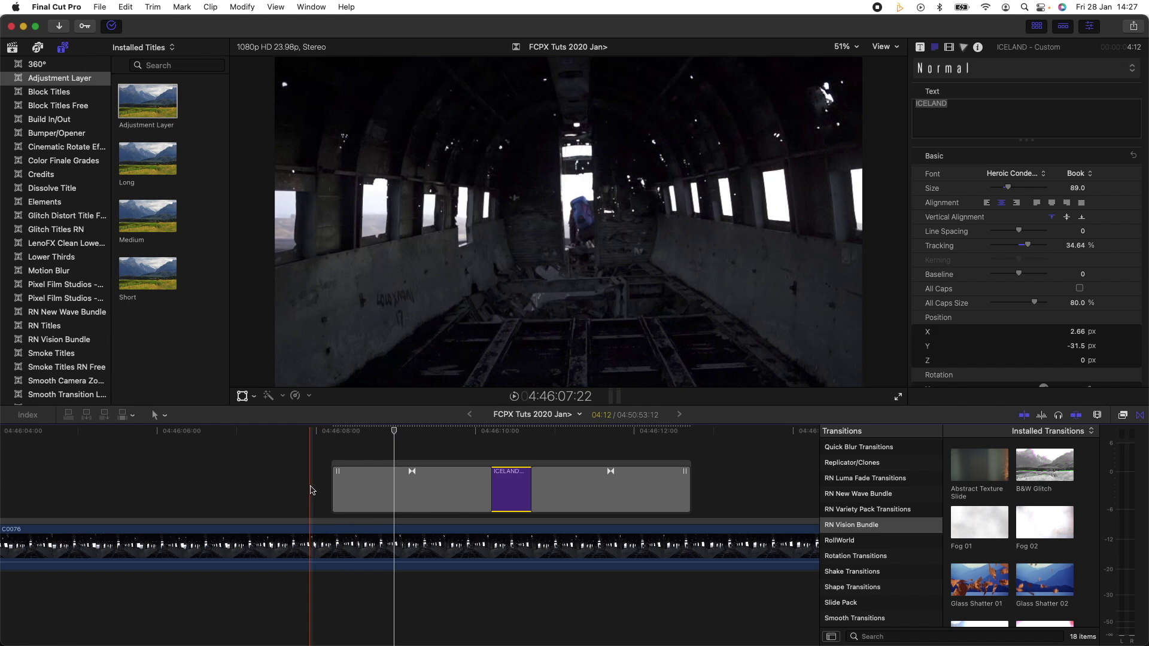
pyautogui.moveTo(311, 491); pyautogui.dragTo(688, 488)
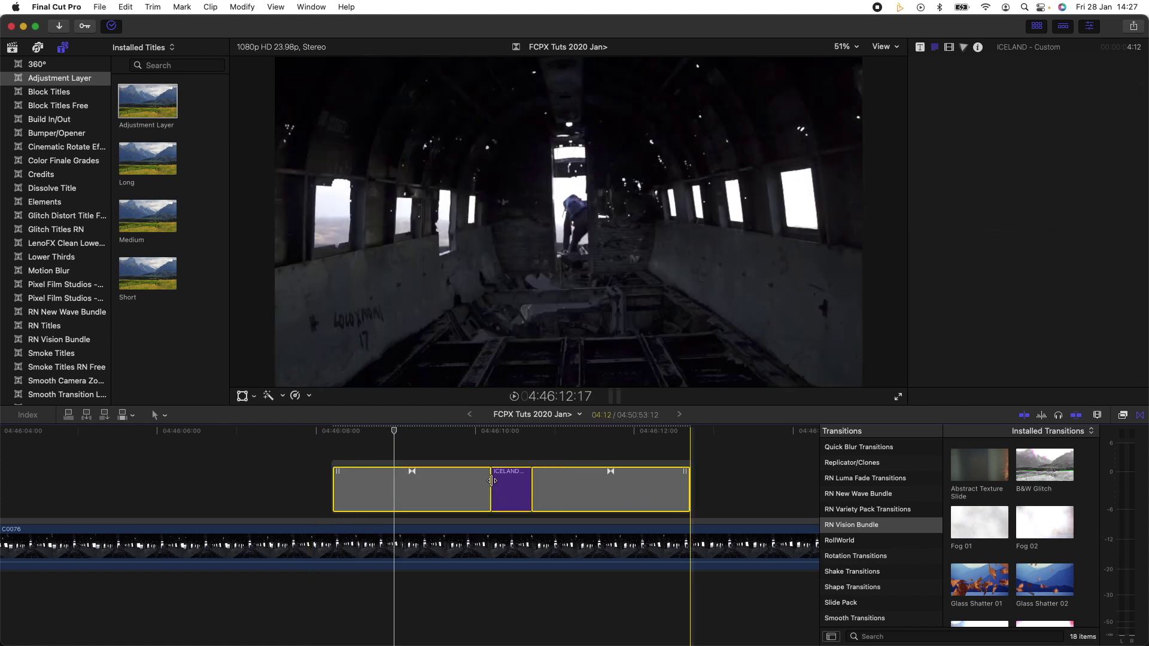
# Combine the three selected clips into compound clip Clip 251 and replay it.
pyautogui.rightClick(510, 486)
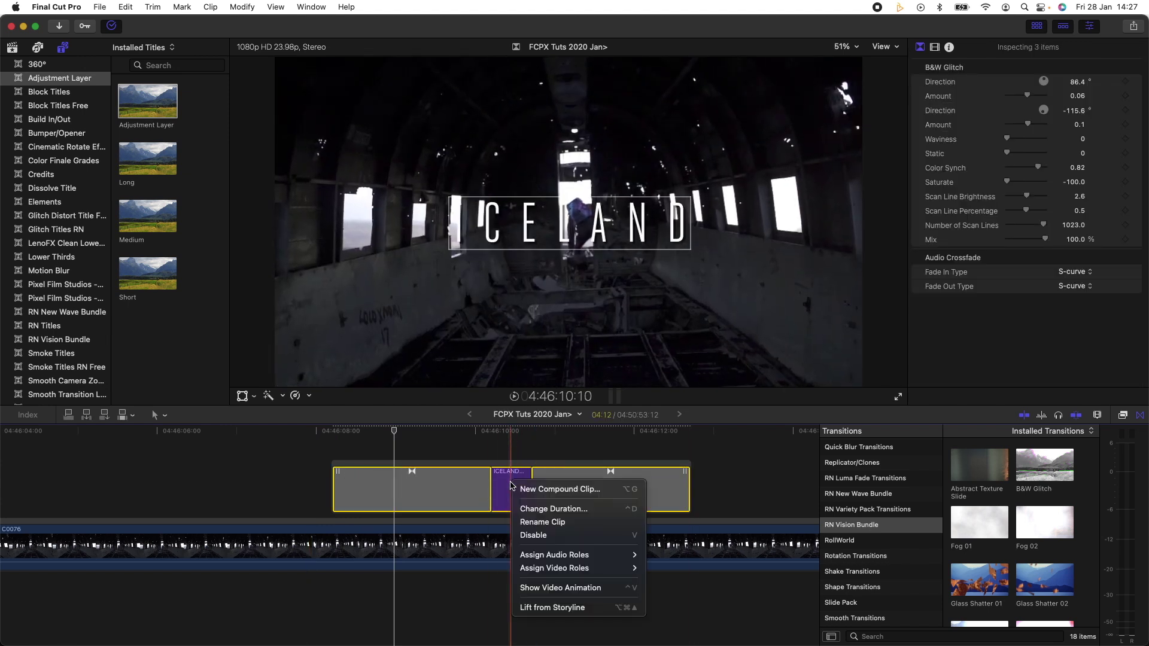
pyautogui.click(545, 490)
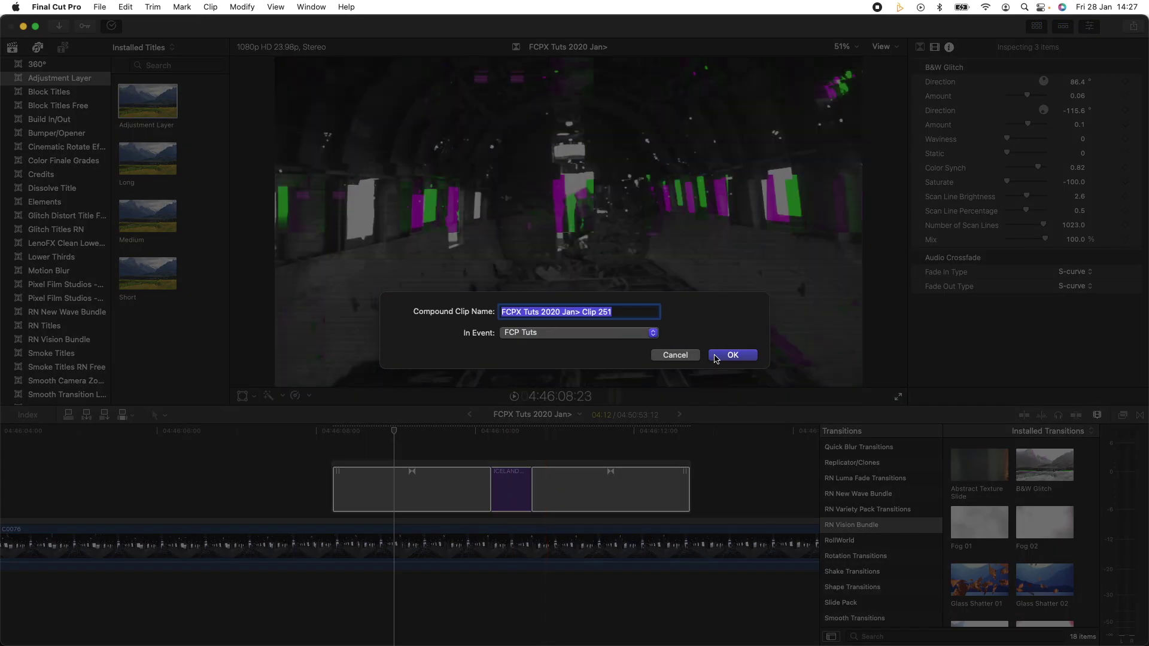
pyautogui.click(717, 358)
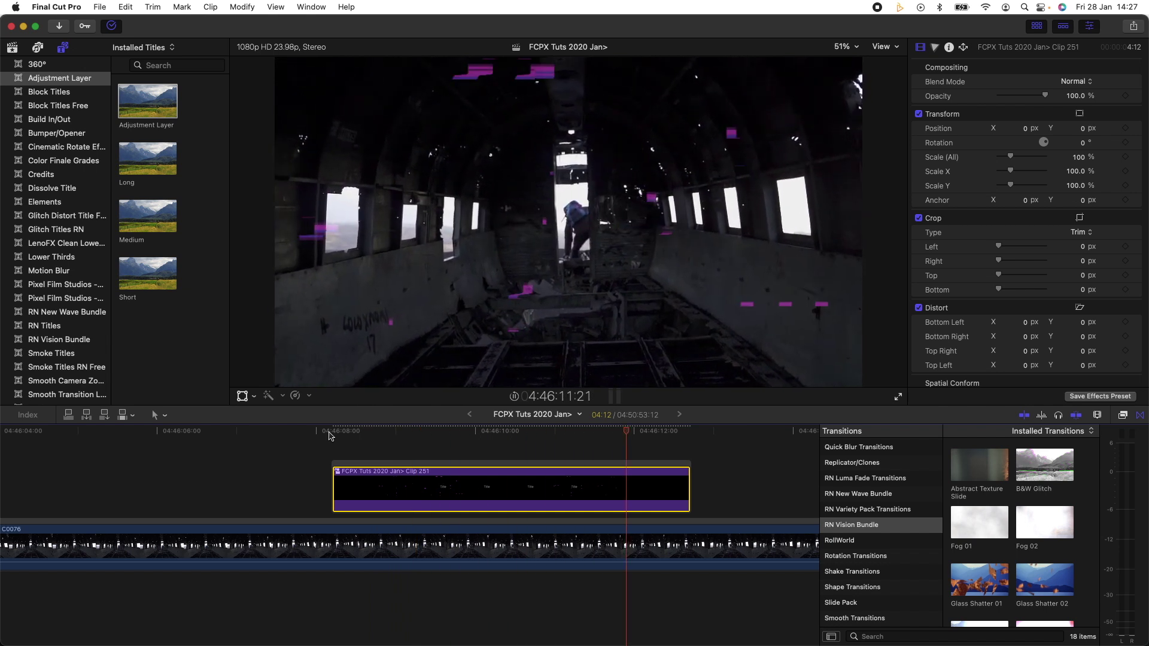
pyautogui.click(329, 435)
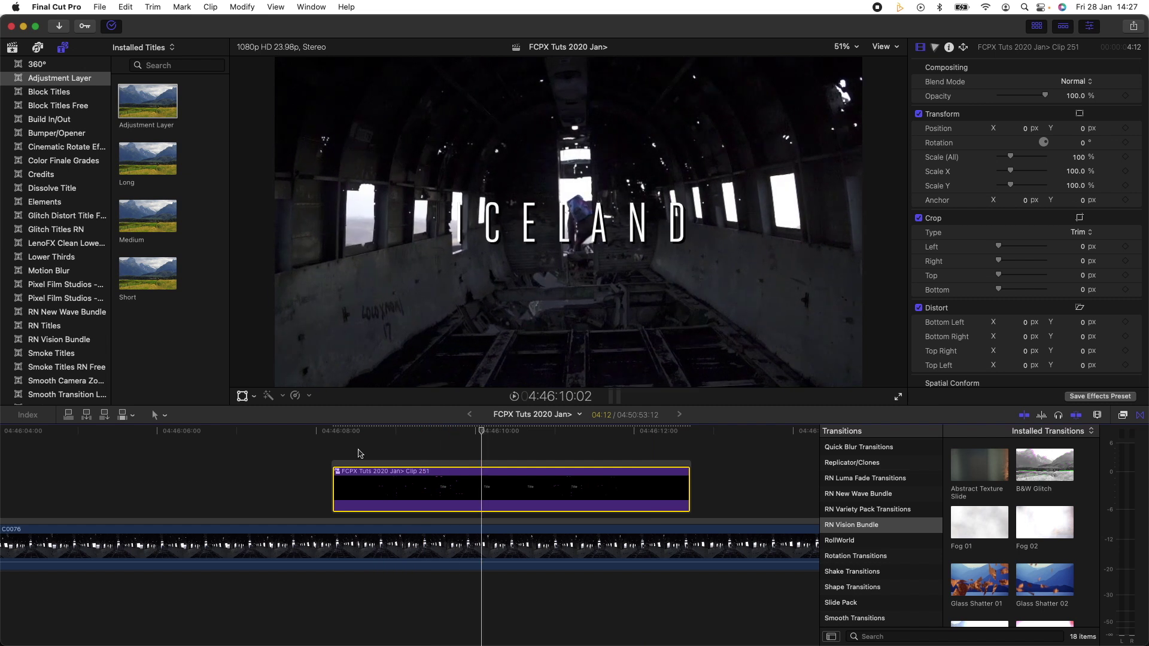
pyautogui.hotkey('ctrl', 'z')
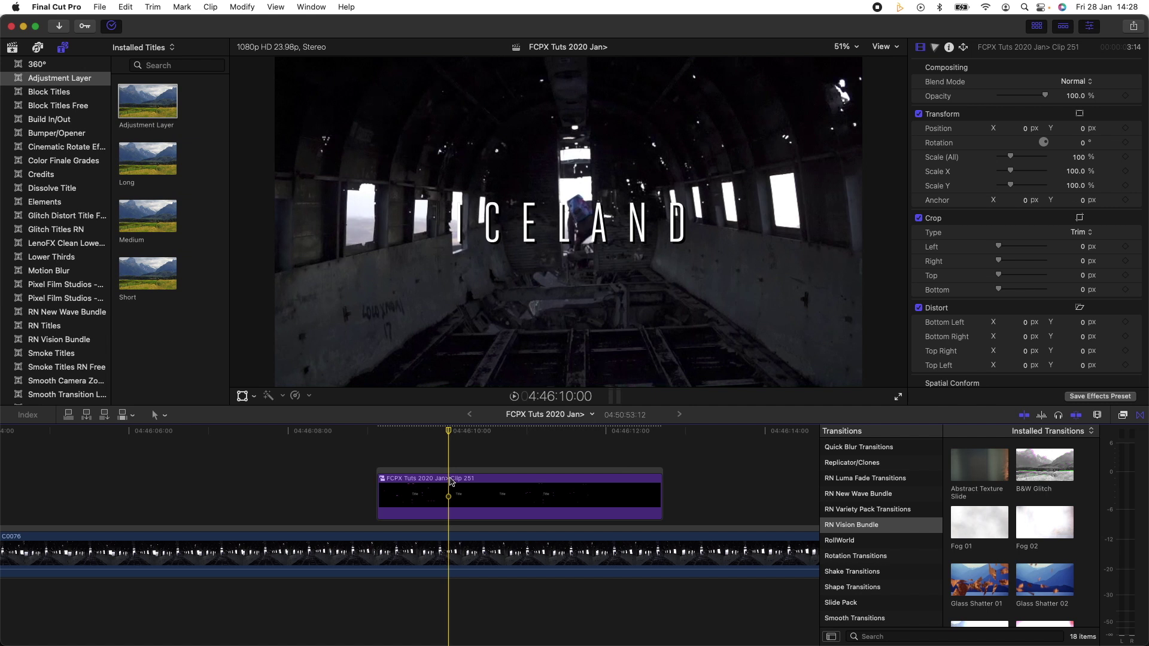
# Set viewer playback quality to Better Performance with Proxy Only media.
pyautogui.click(891, 46)
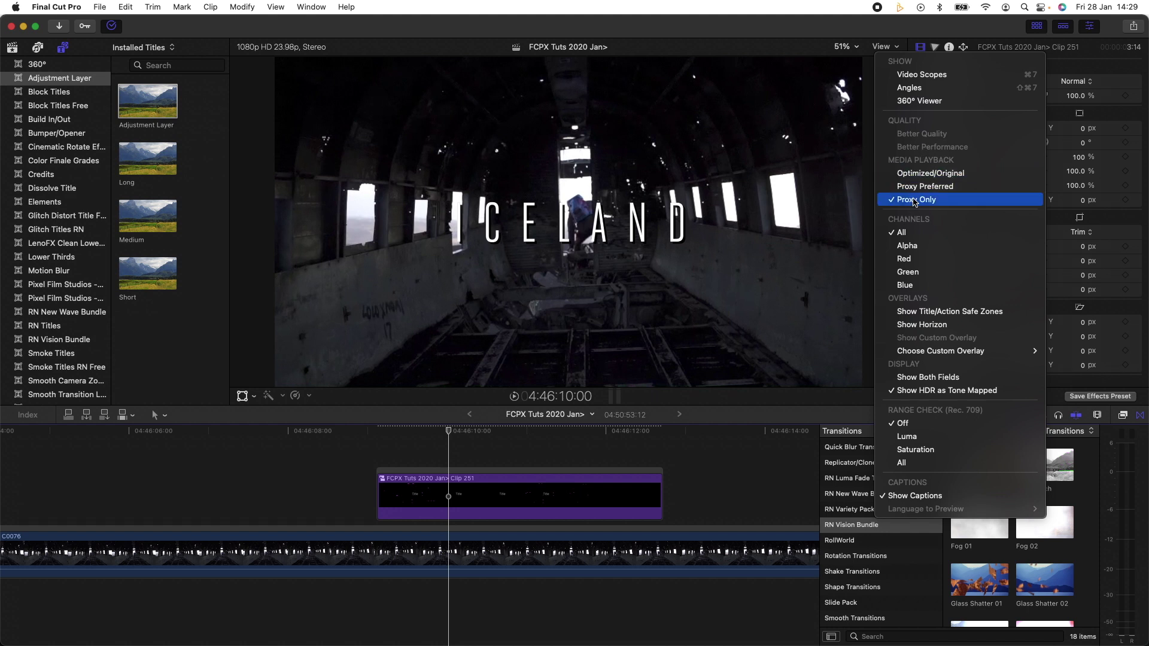
pyautogui.click(925, 174)
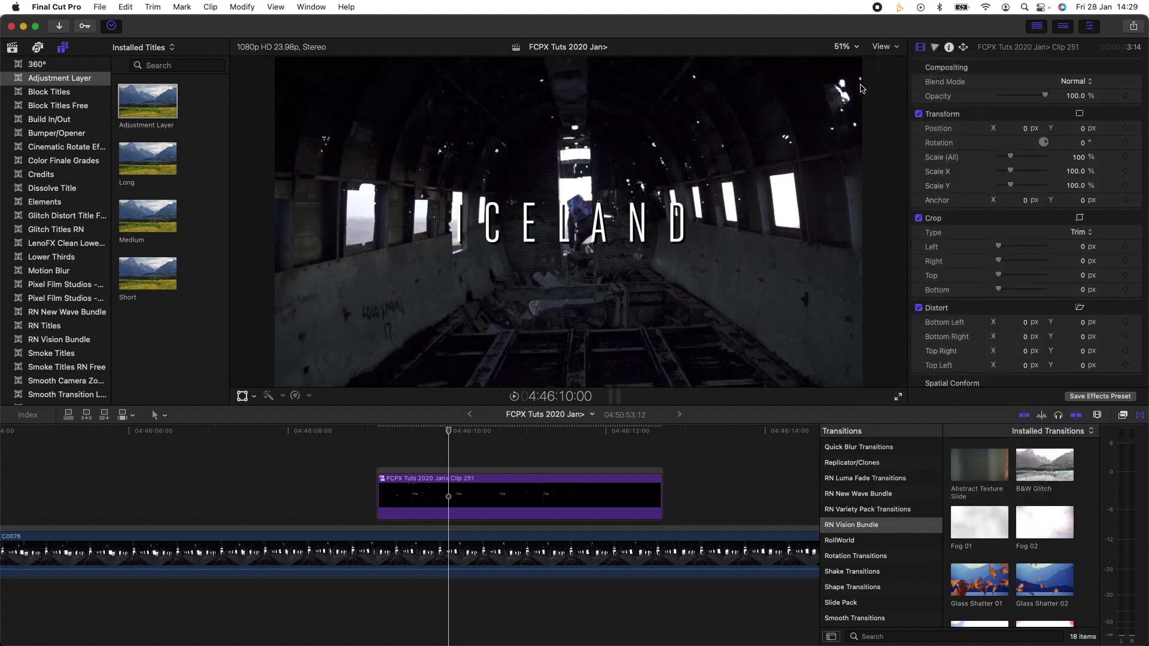
pyautogui.click(881, 47)
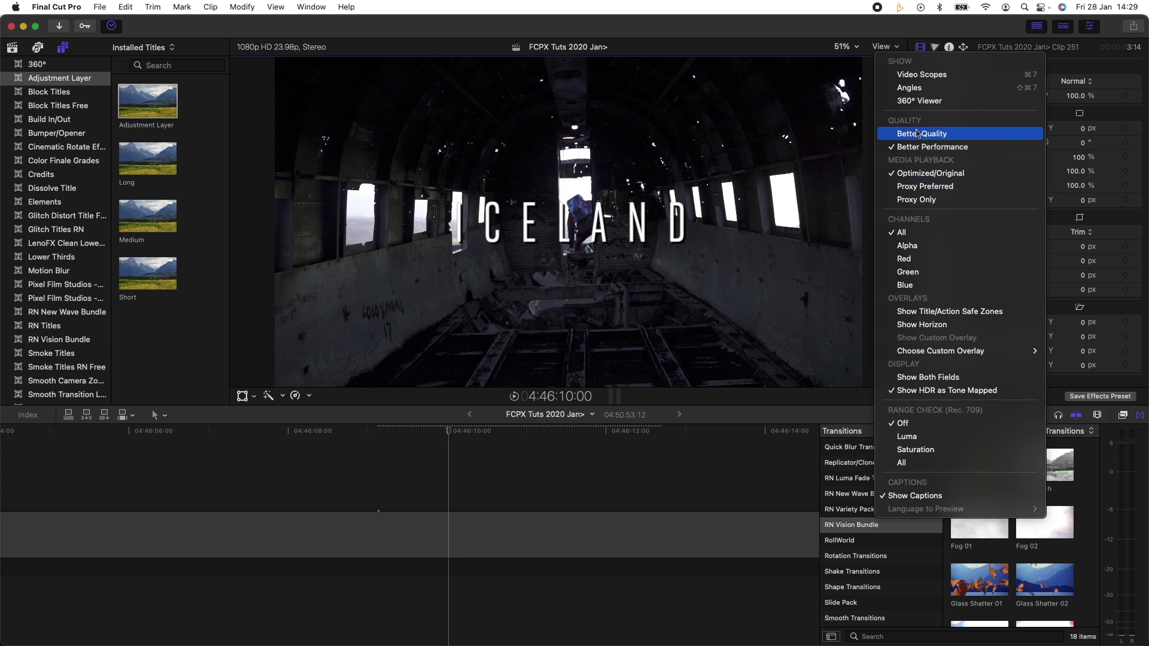
pyautogui.click(924, 148)
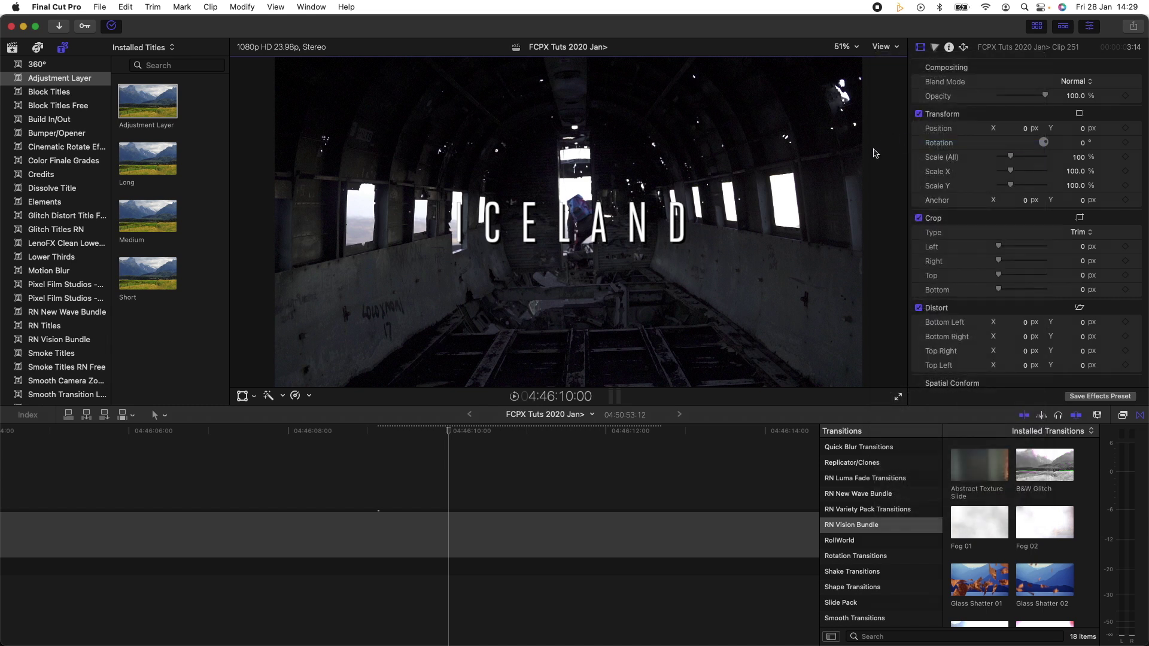
pyautogui.click(882, 48)
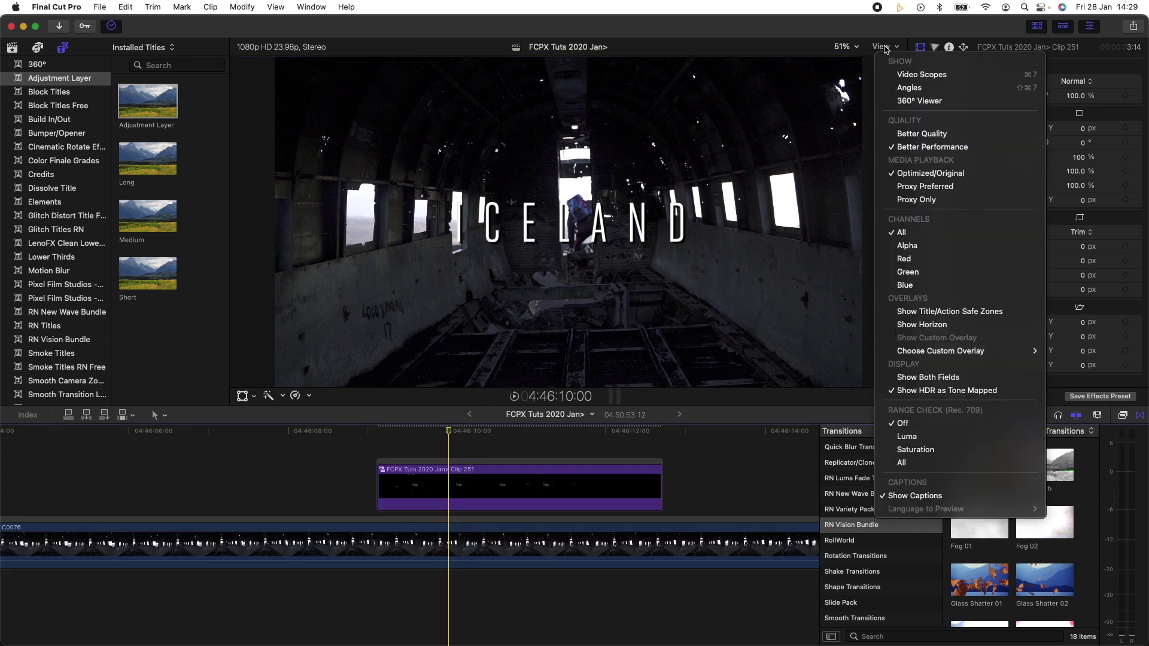
pyautogui.click(920, 203)
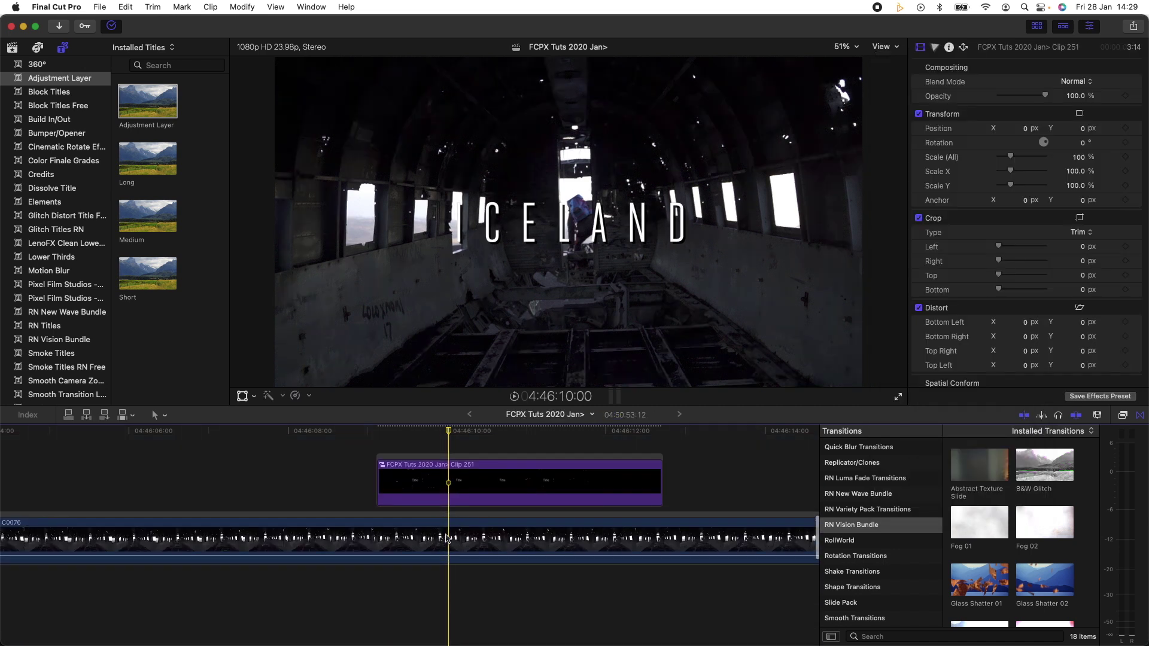
pyautogui.click(445, 538)
# Reveal C0076 in the Iceland event and review its Transcode Media options without transcoding.
pyautogui.rightClick(446, 538)
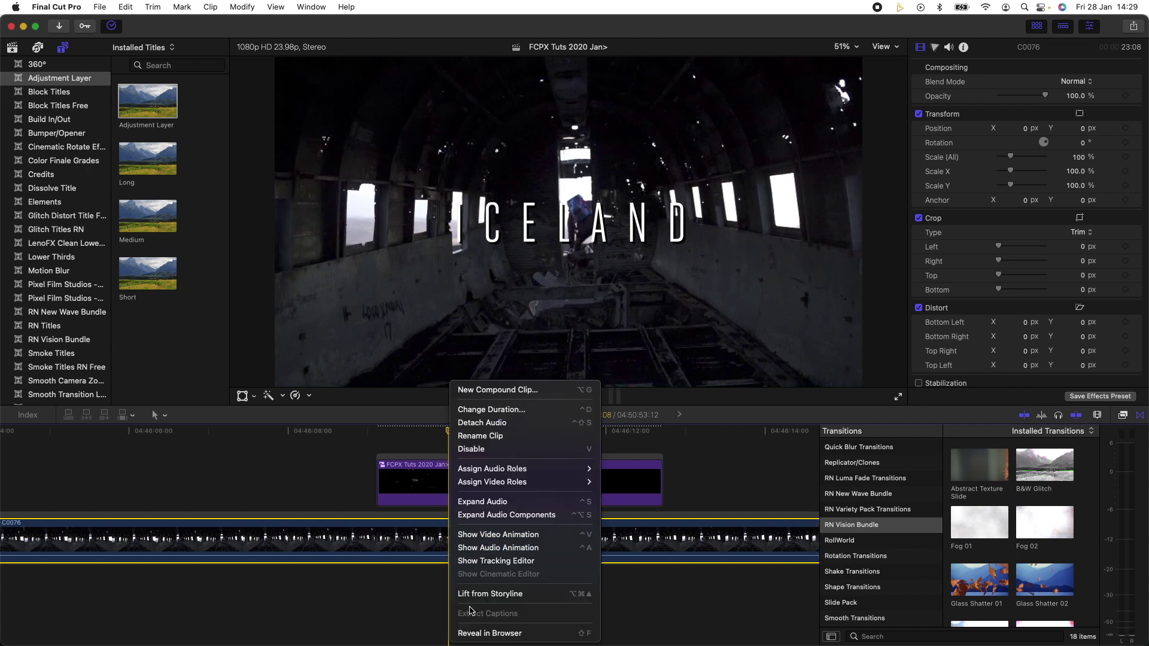
pyautogui.click(479, 633)
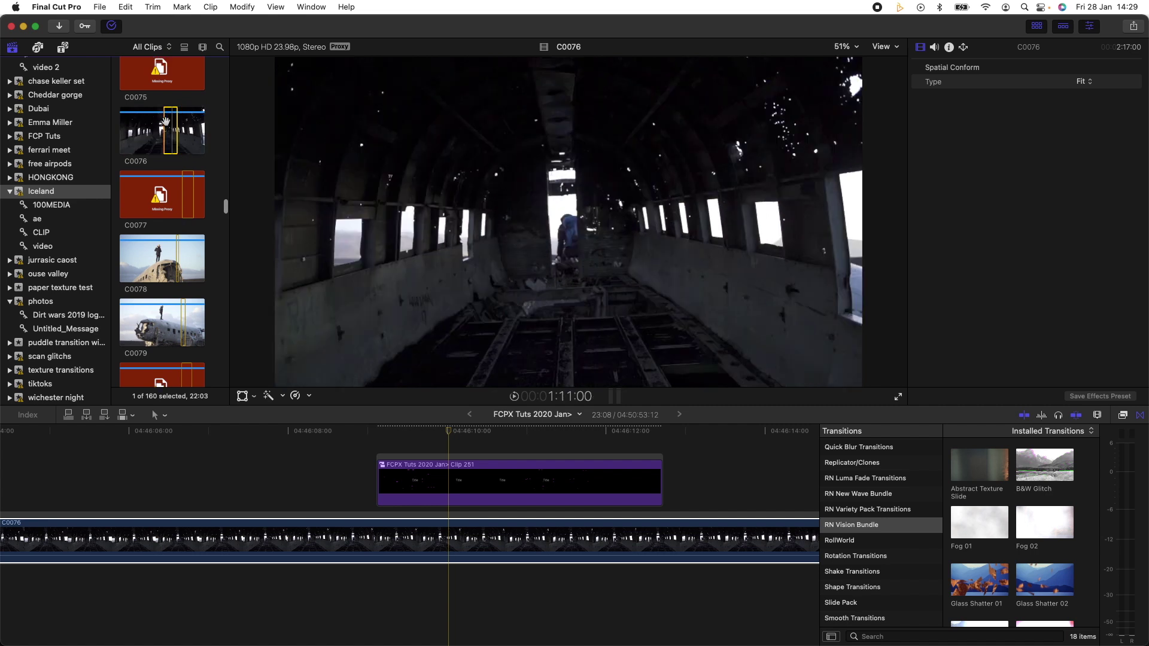
pyautogui.rightClick(169, 128)
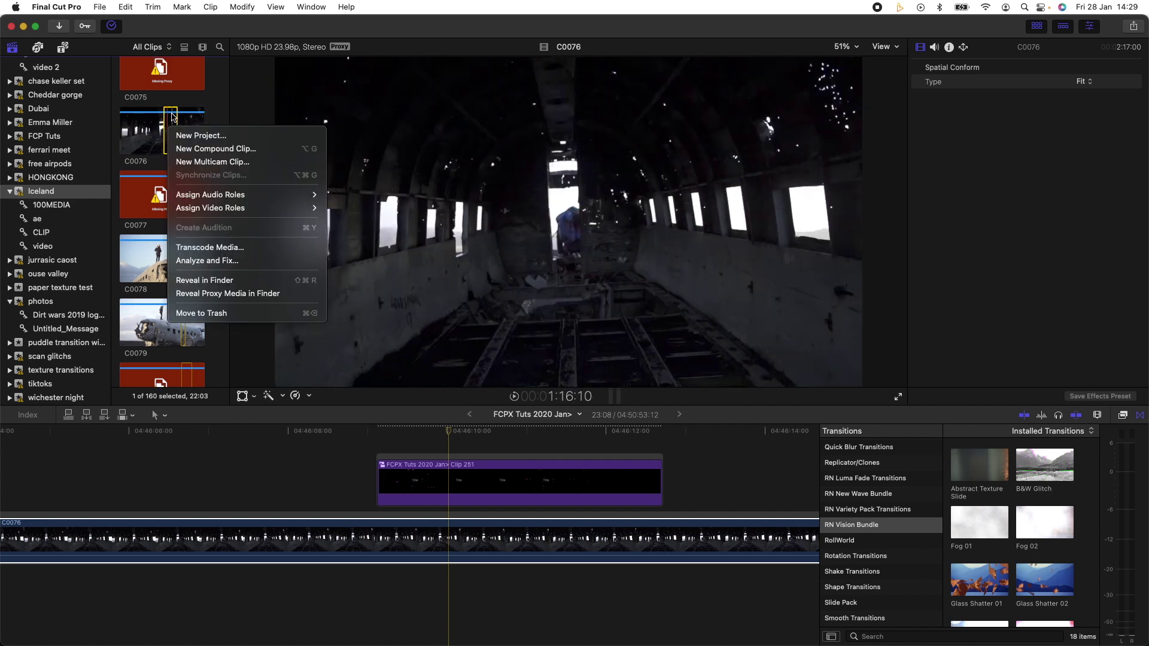
pyautogui.click(220, 247)
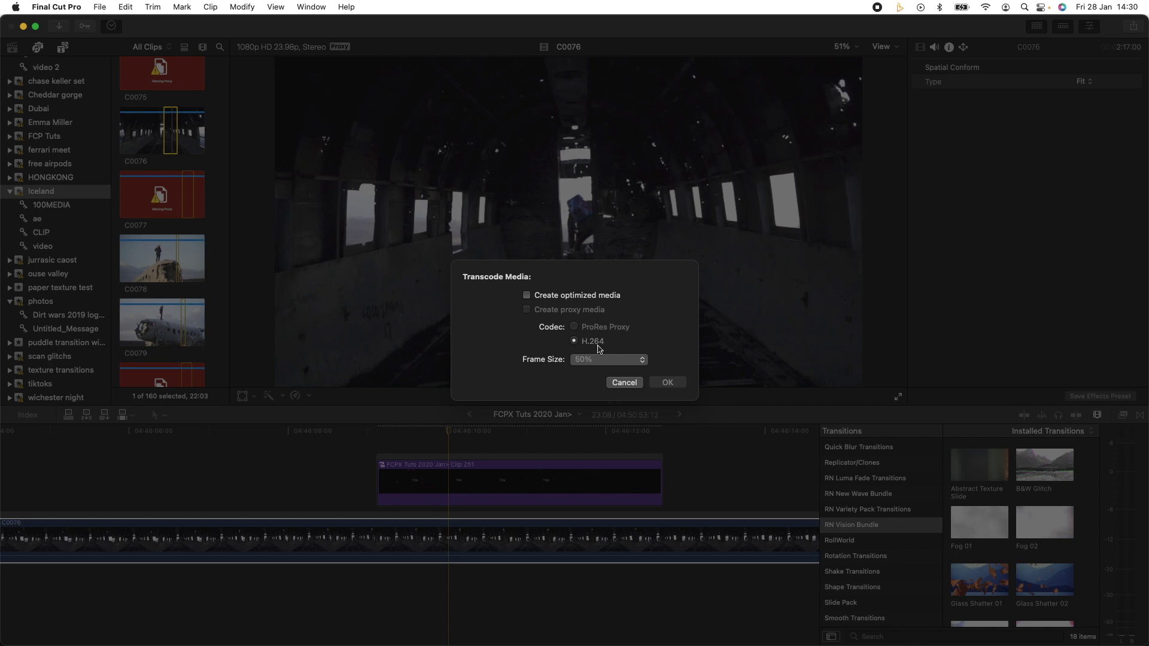
pyautogui.click(653, 382)
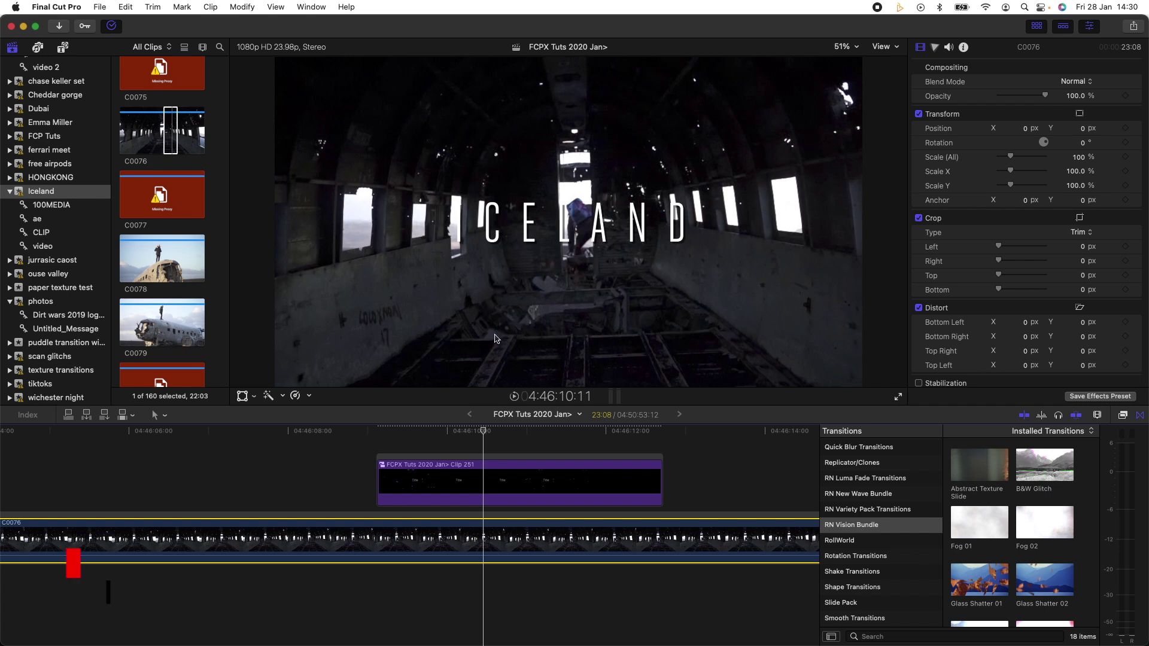
pyautogui.press('super+j')
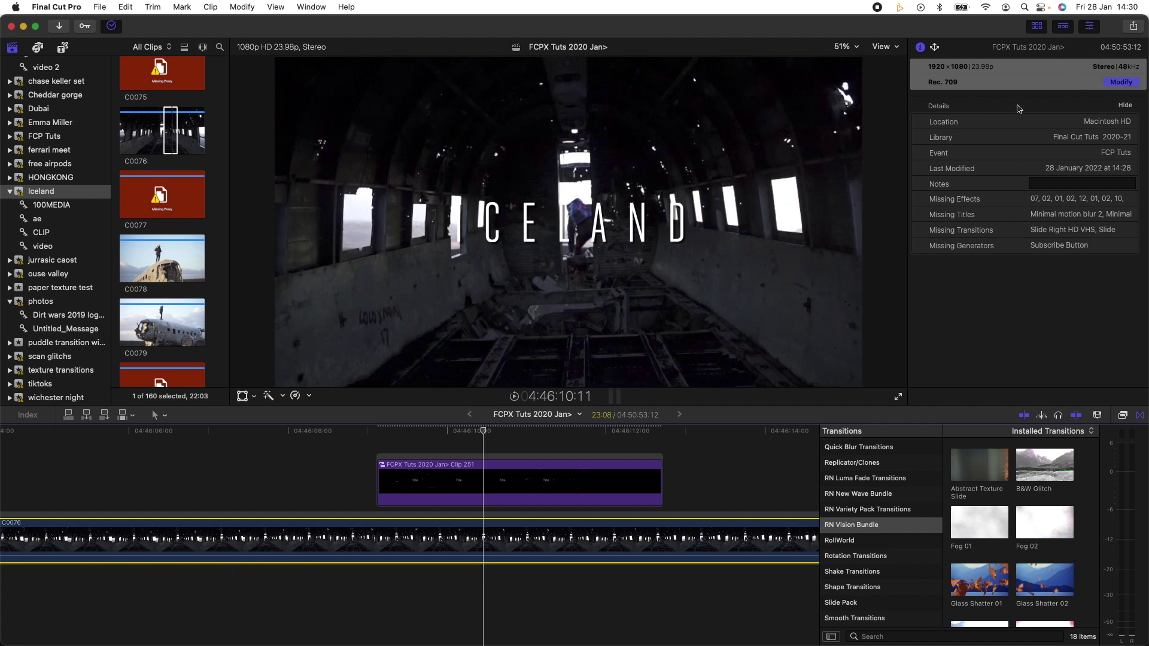
pyautogui.click(1121, 82)
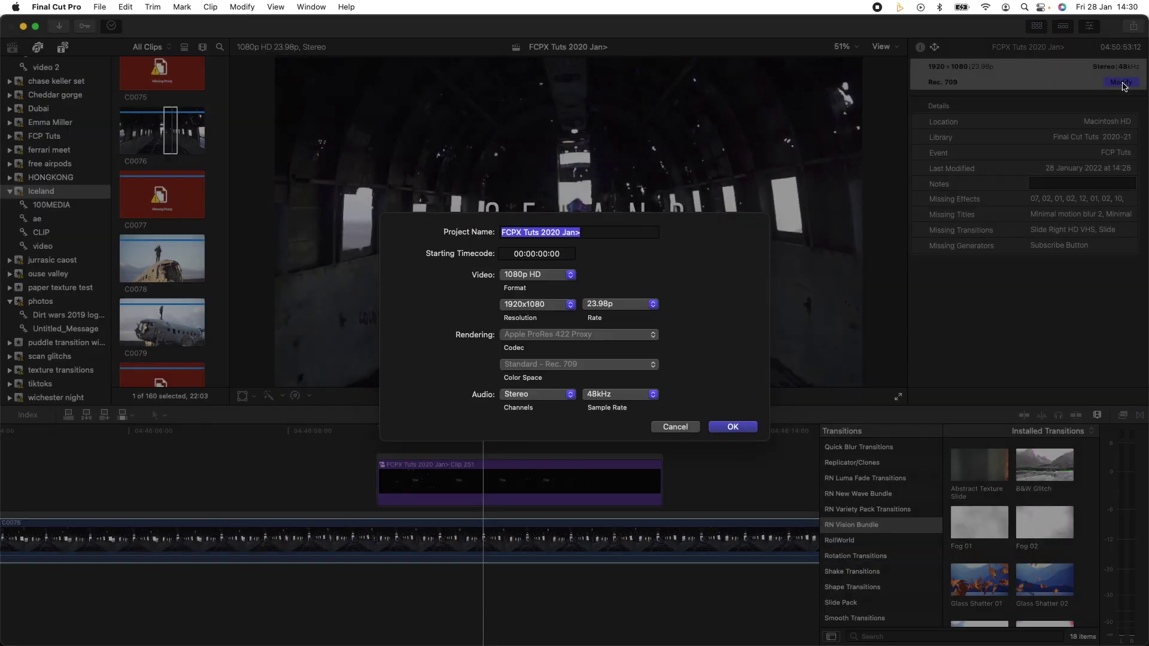
pyautogui.click(546, 280)
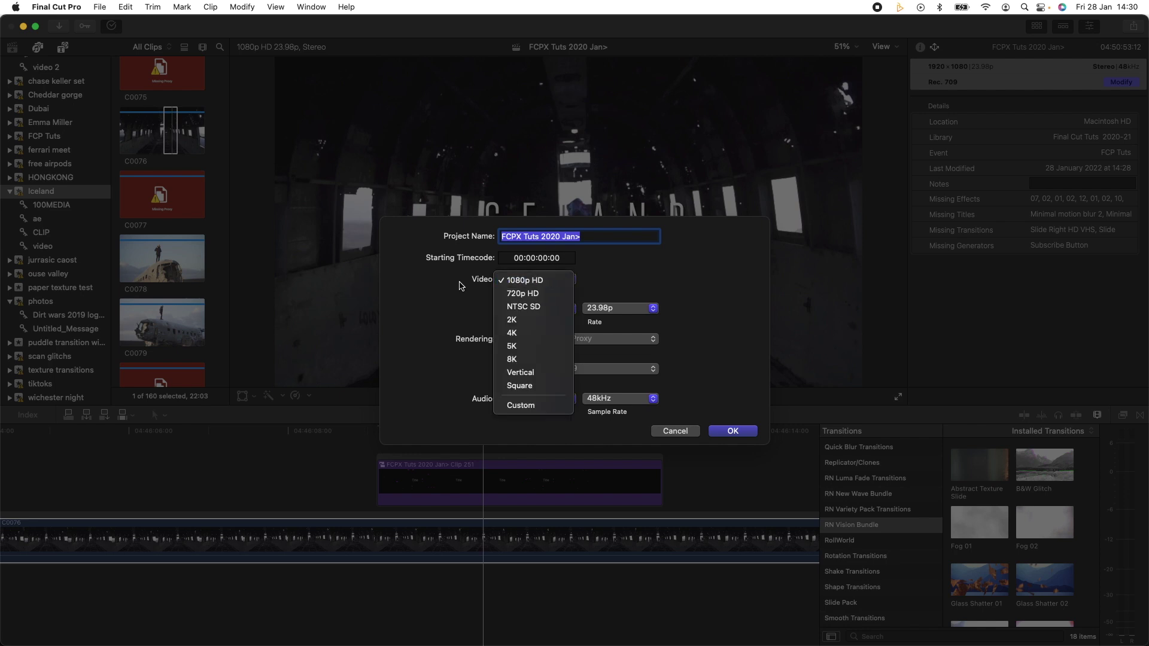
pyautogui.click(527, 334)
pyautogui.click(546, 283)
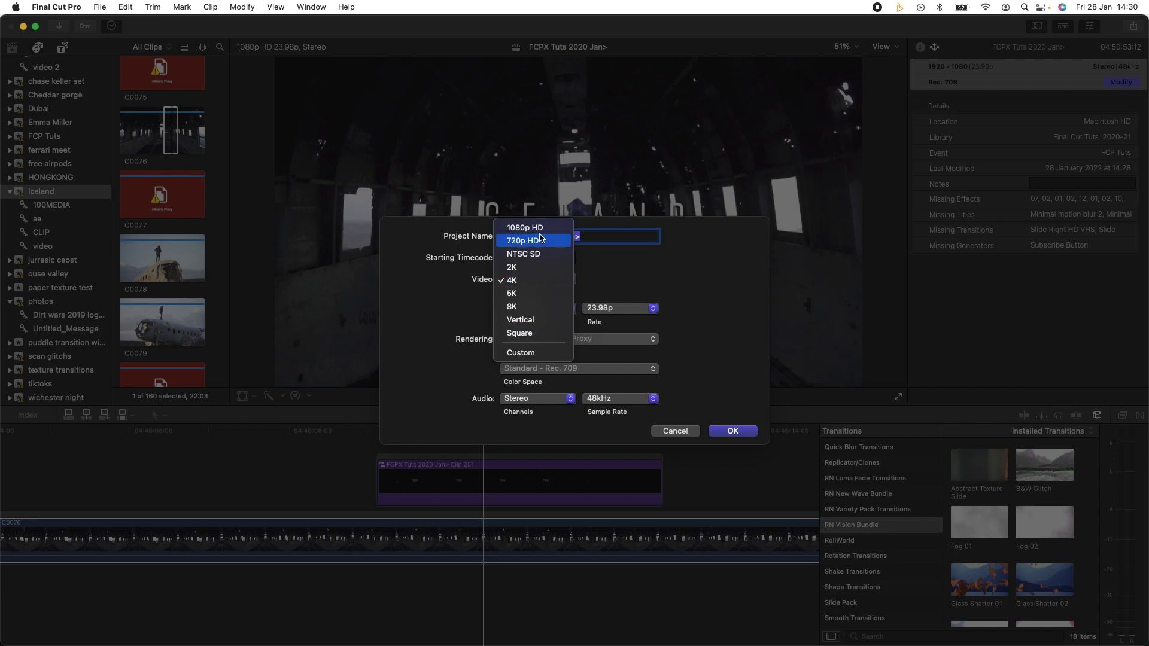
pyautogui.click(535, 280)
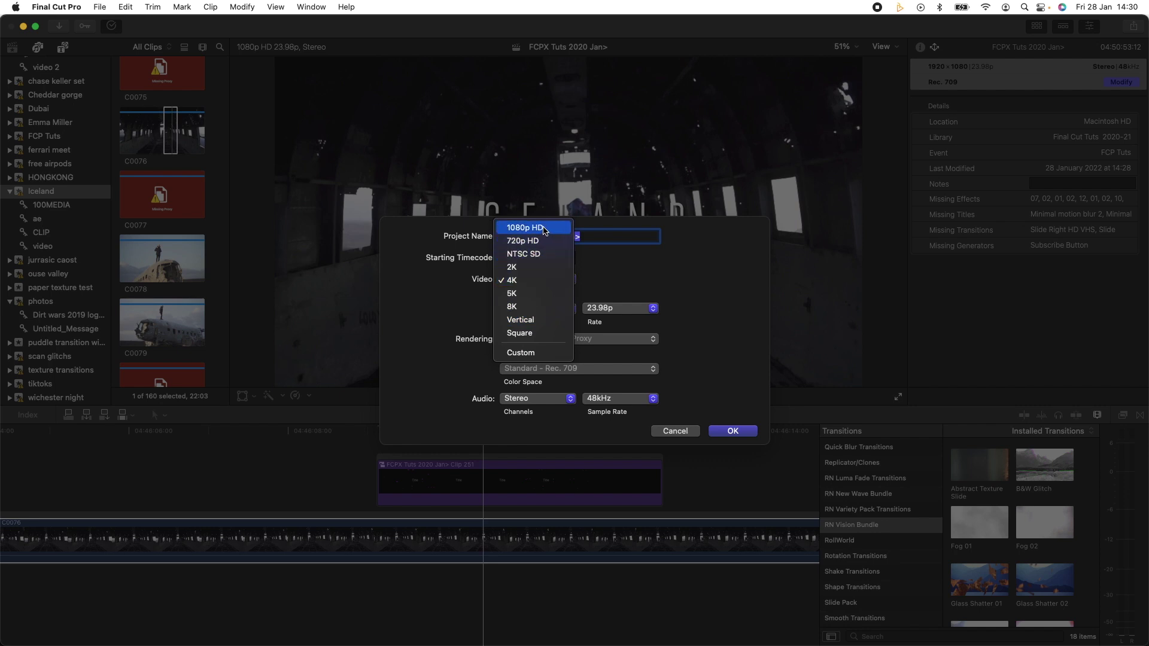
pyautogui.click(540, 279)
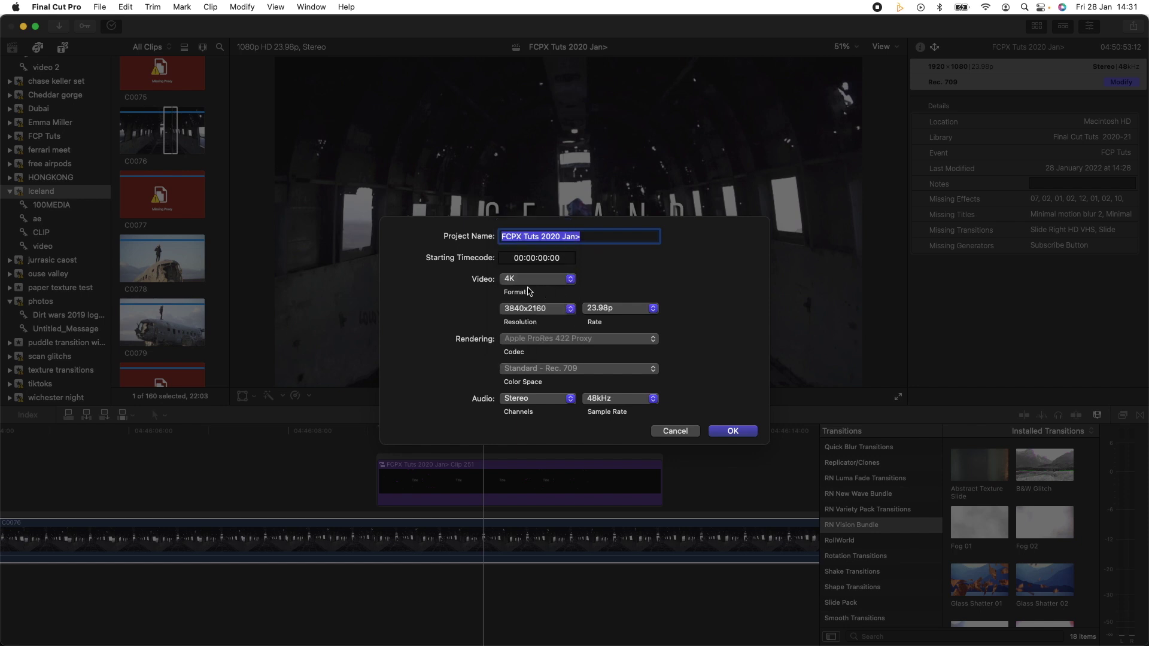
pyautogui.press('Return')
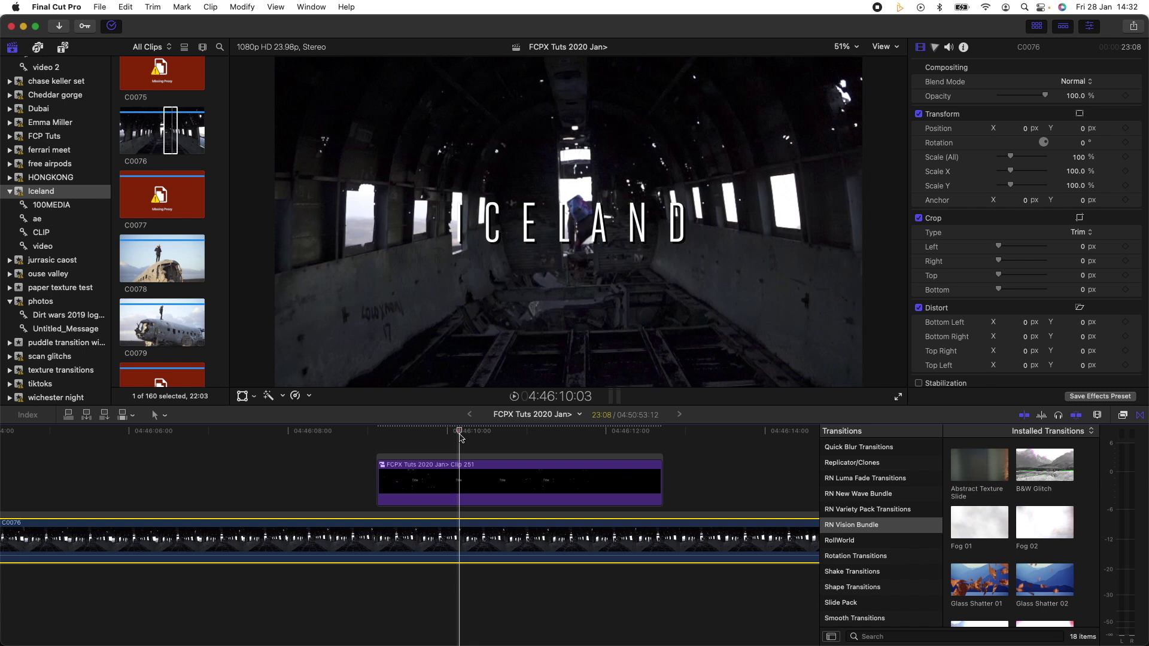
pyautogui.click(449, 447)
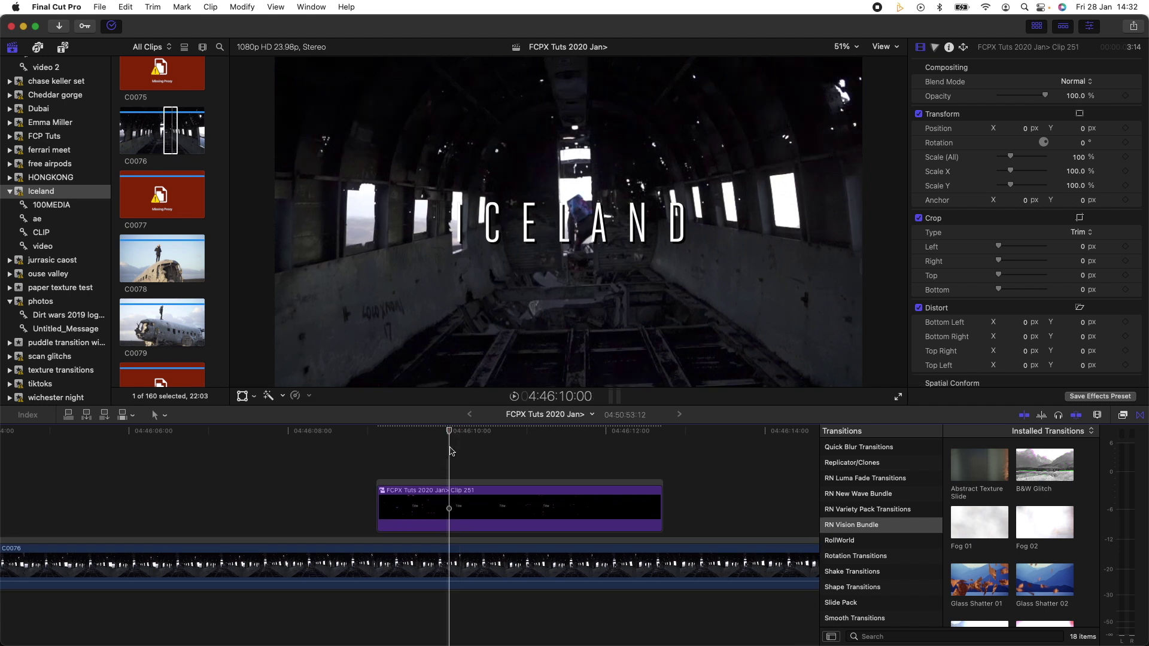